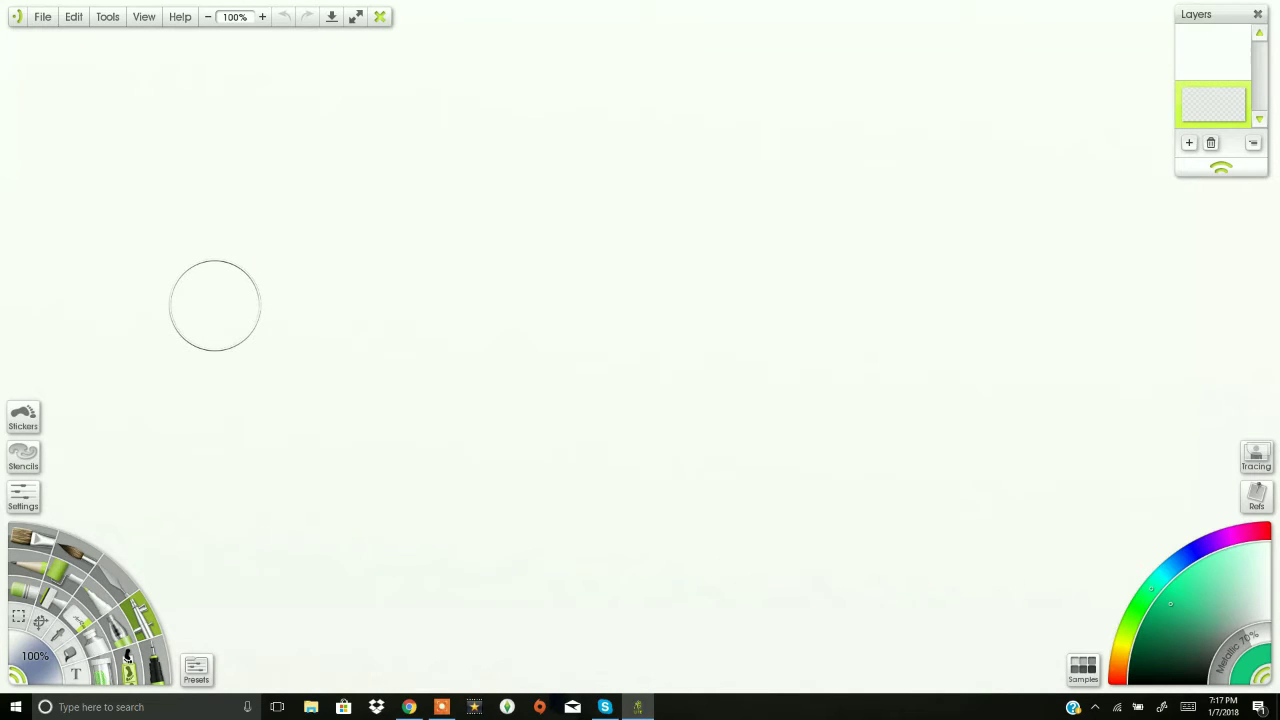
Airbrush two overlapping green strokes, including a curved loop, across the left-centre of the canvas
{"action": "mouse_move", "coordinate": [351, 316]}
{"action": "left_mouse_down"}
{"action": "mouse_move", "coordinate": [257, 346]}
{"action": "mouse_move", "coordinate": [425, 312]}
{"action": "mouse_move", "coordinate": [505, 340]}
{"action": "mouse_move", "coordinate": [403, 313]}
{"action": "left_mouse_up"}
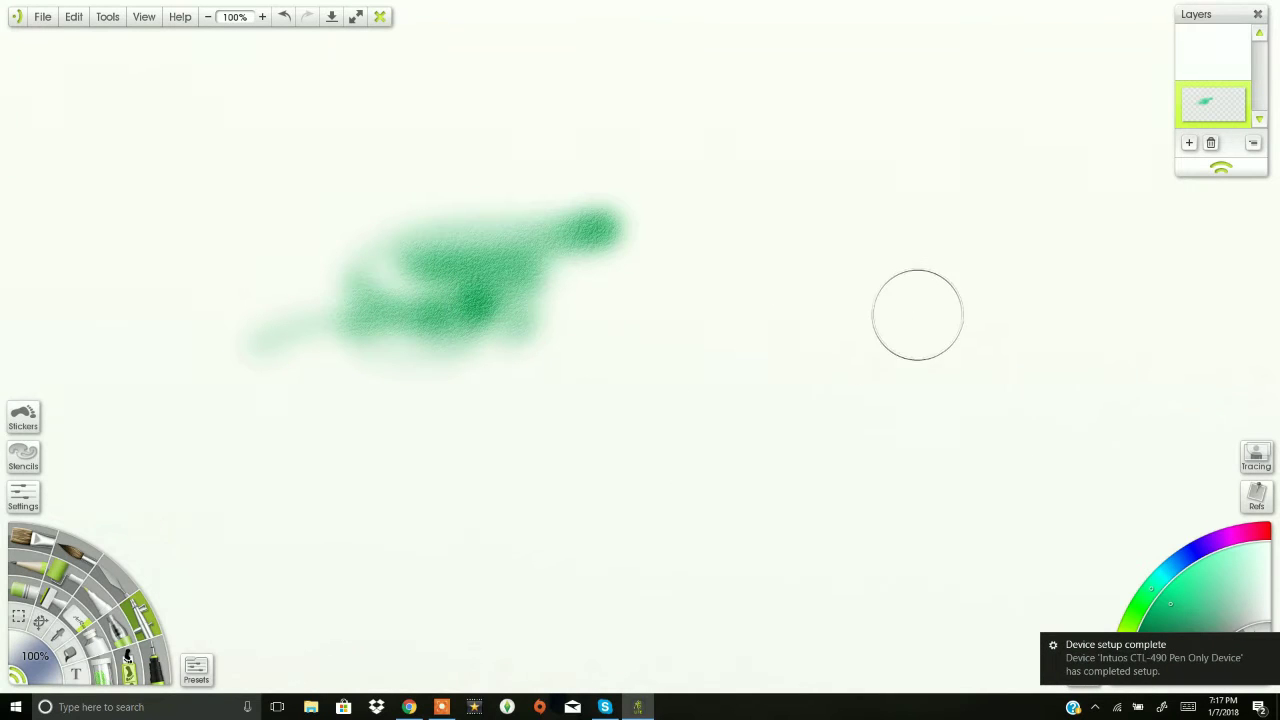
{"action": "mouse_move", "coordinate": [397, 377]}
{"action": "left_mouse_down"}
{"action": "mouse_move", "coordinate": [460, 315]}
{"action": "mouse_move", "coordinate": [505, 345]}
{"action": "left_mouse_up"}
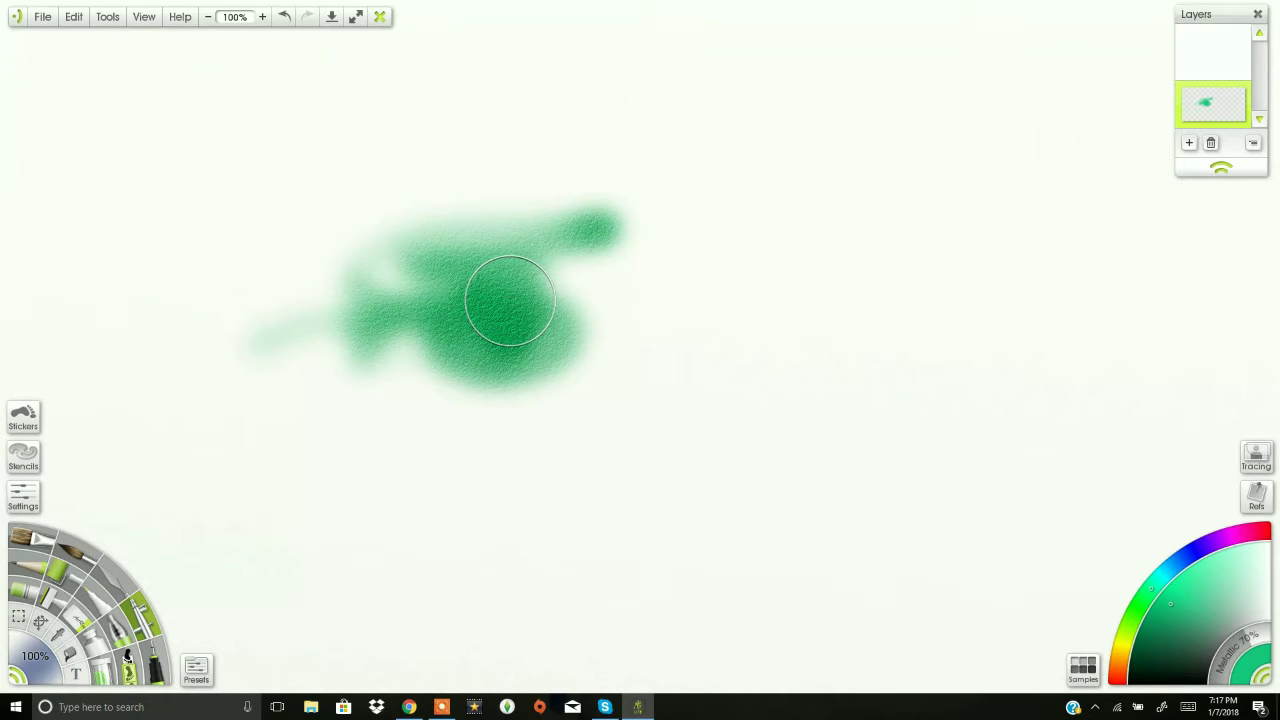
Place a purple-red bauble sticker from the Baubles sheet and enlarge it
{"action": "left_click", "coordinate": [23, 416]}
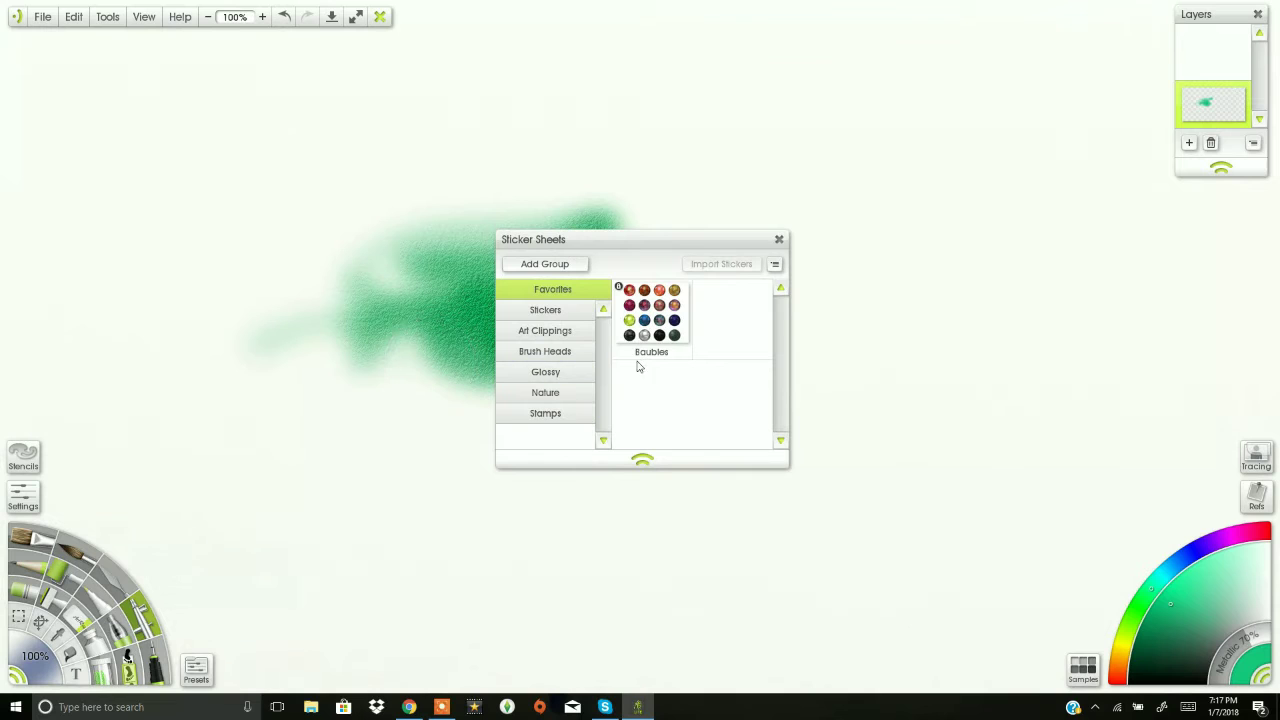
{"action": "left_click", "coordinate": [661, 328]}
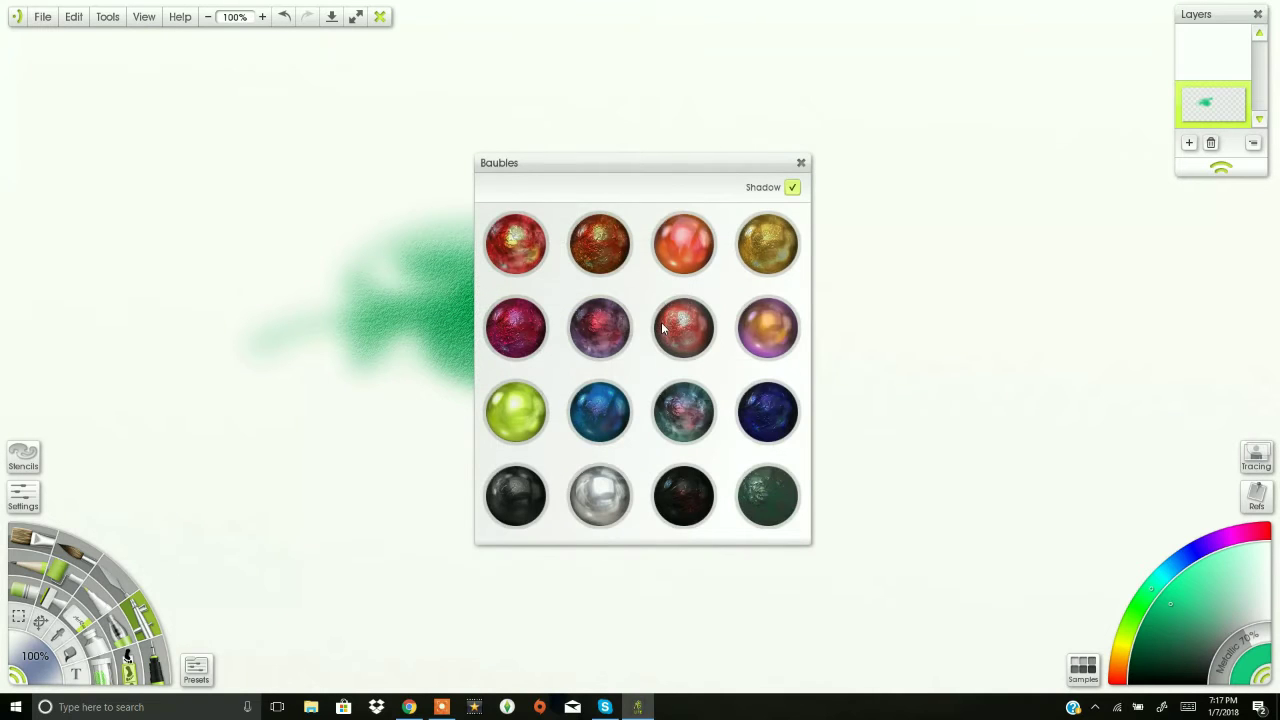
{"action": "left_click", "coordinate": [598, 344]}
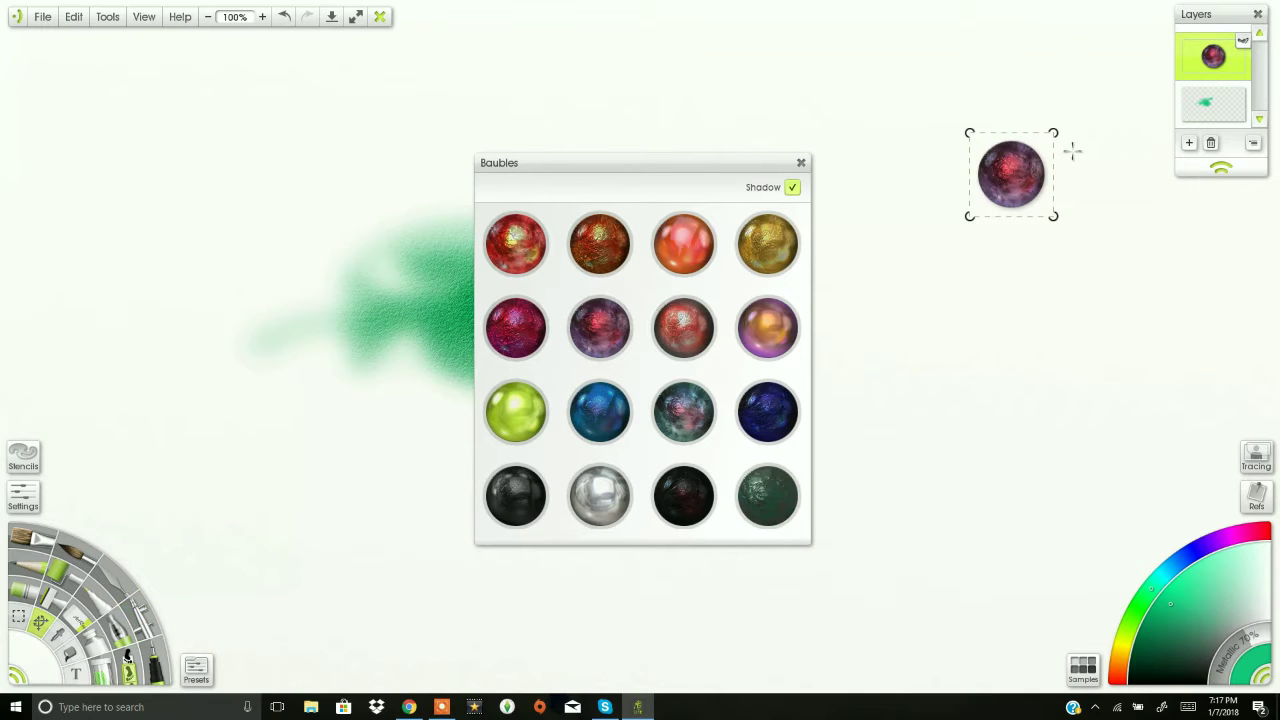
{"action": "left_click_drag", "start_coordinate": [1054, 216], "coordinate": [1215, 379]}
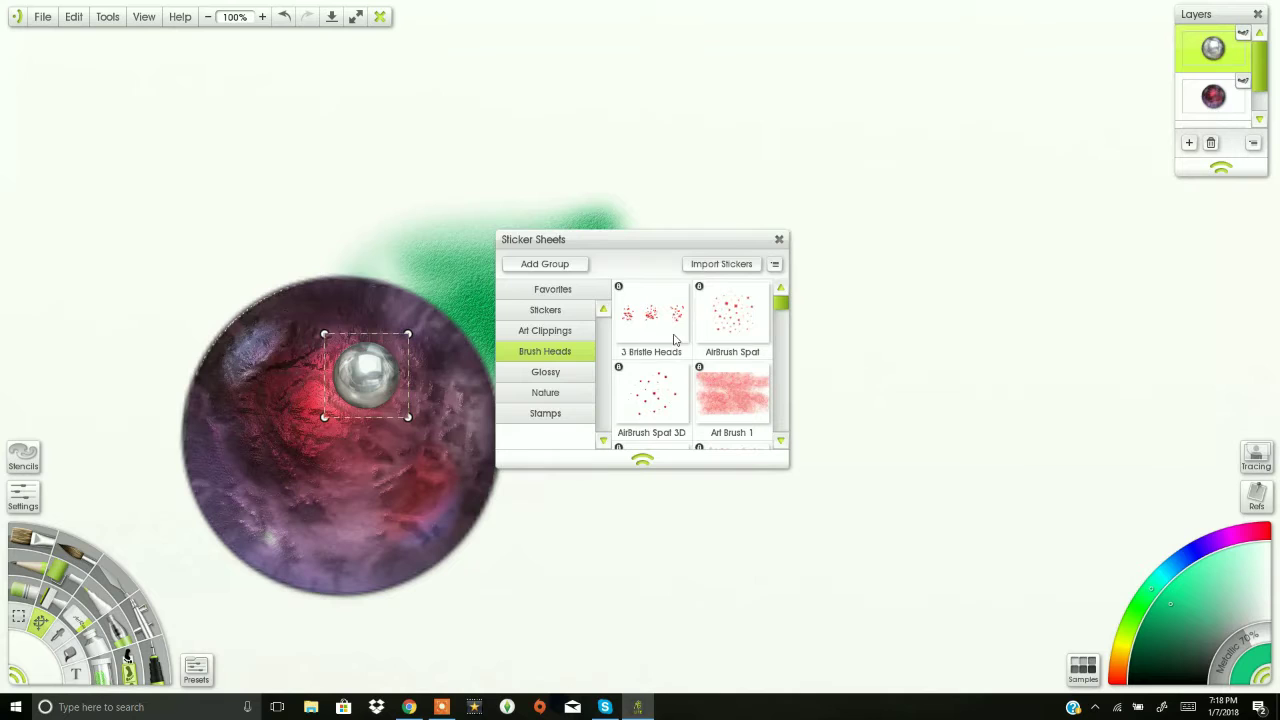
Stamp the middle 3 Bristle Heads sticker, then delete all the sticker layers
{"action": "left_click", "coordinate": [672, 338]}
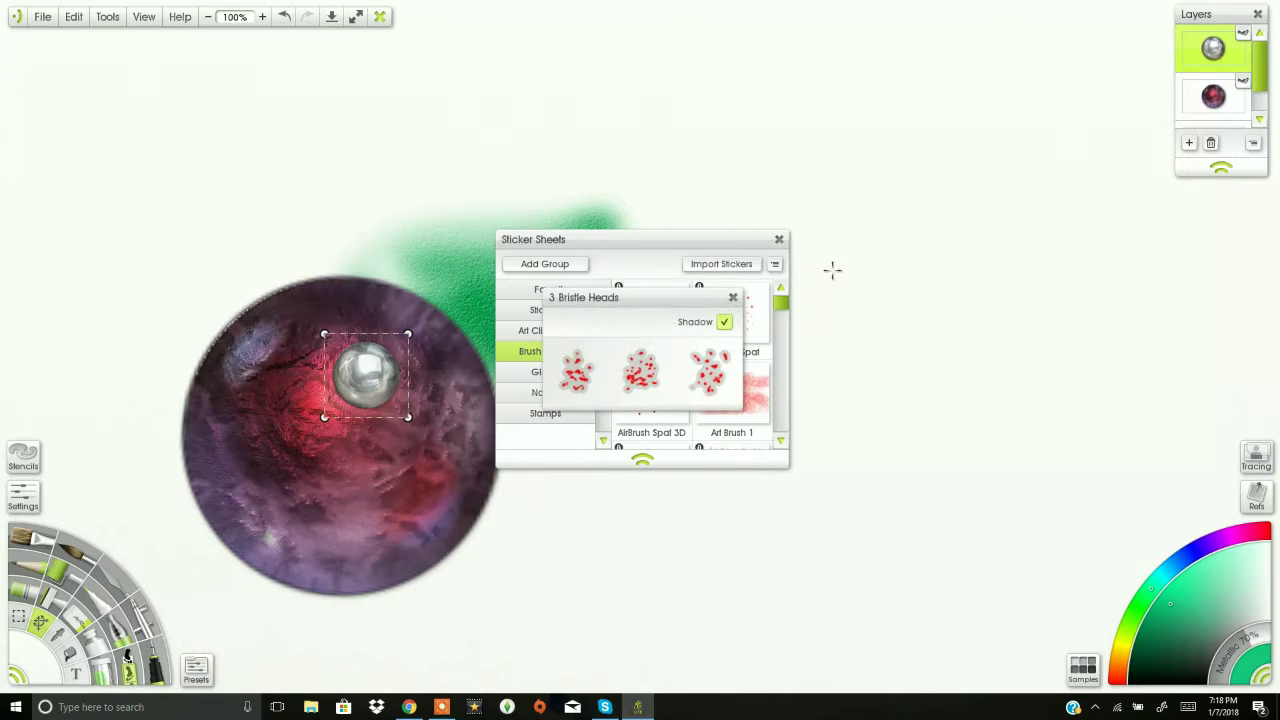
{"action": "left_click", "coordinate": [628, 397]}
{"action": "left_click", "coordinate": [980, 295]}
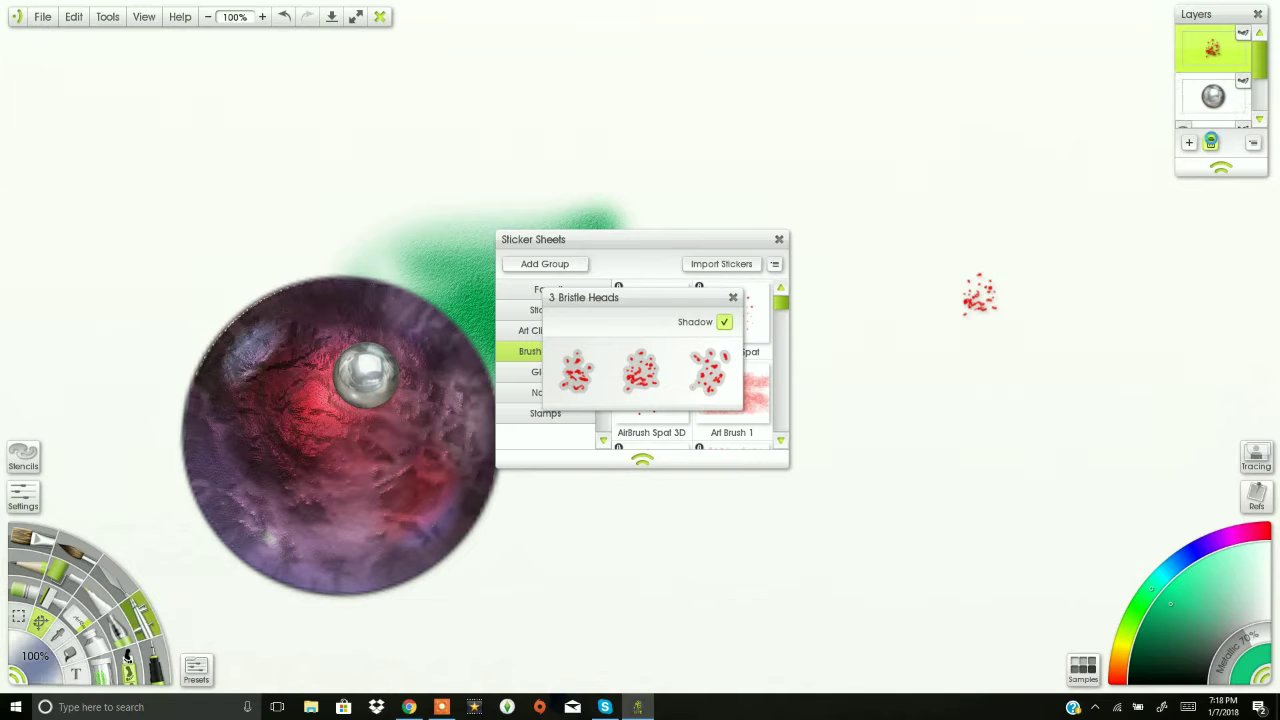
{"action": "left_click", "coordinate": [1211, 142]}
{"action": "left_click", "coordinate": [1211, 142]}
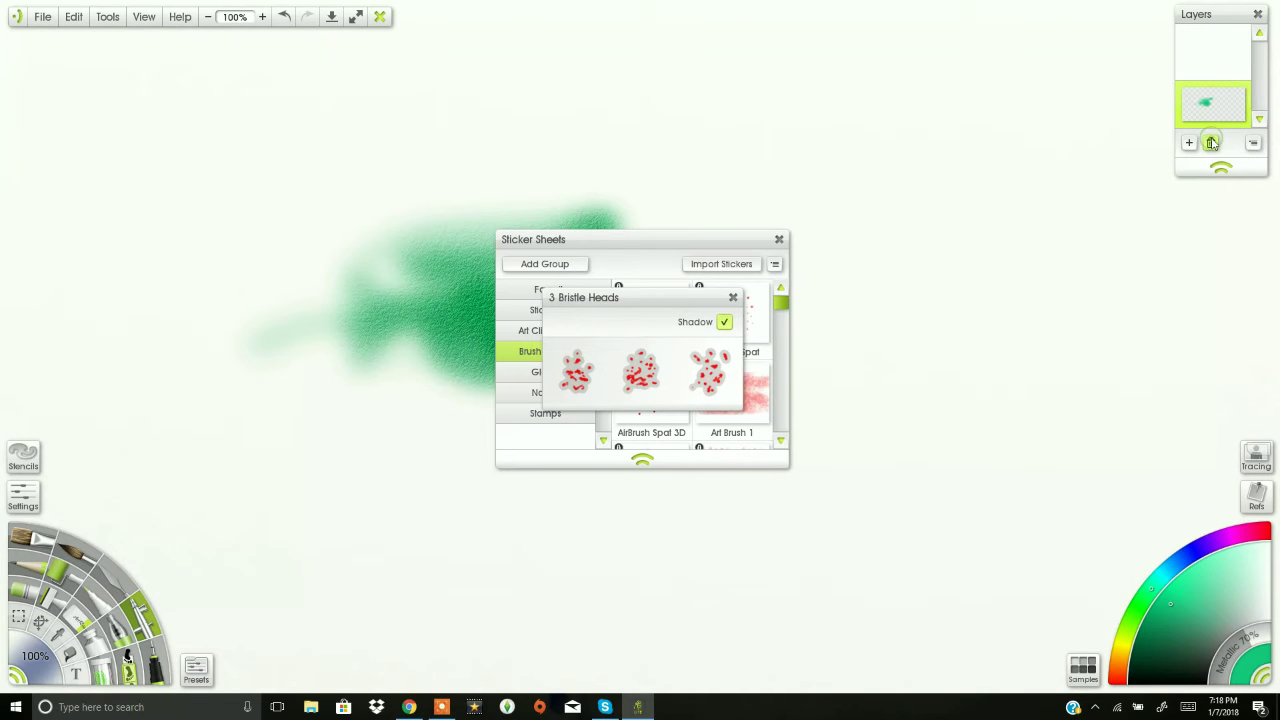
Close the bristle sticker sheet and rub out the green blob with a 66% eraser
{"action": "left_click", "coordinate": [80, 610]}
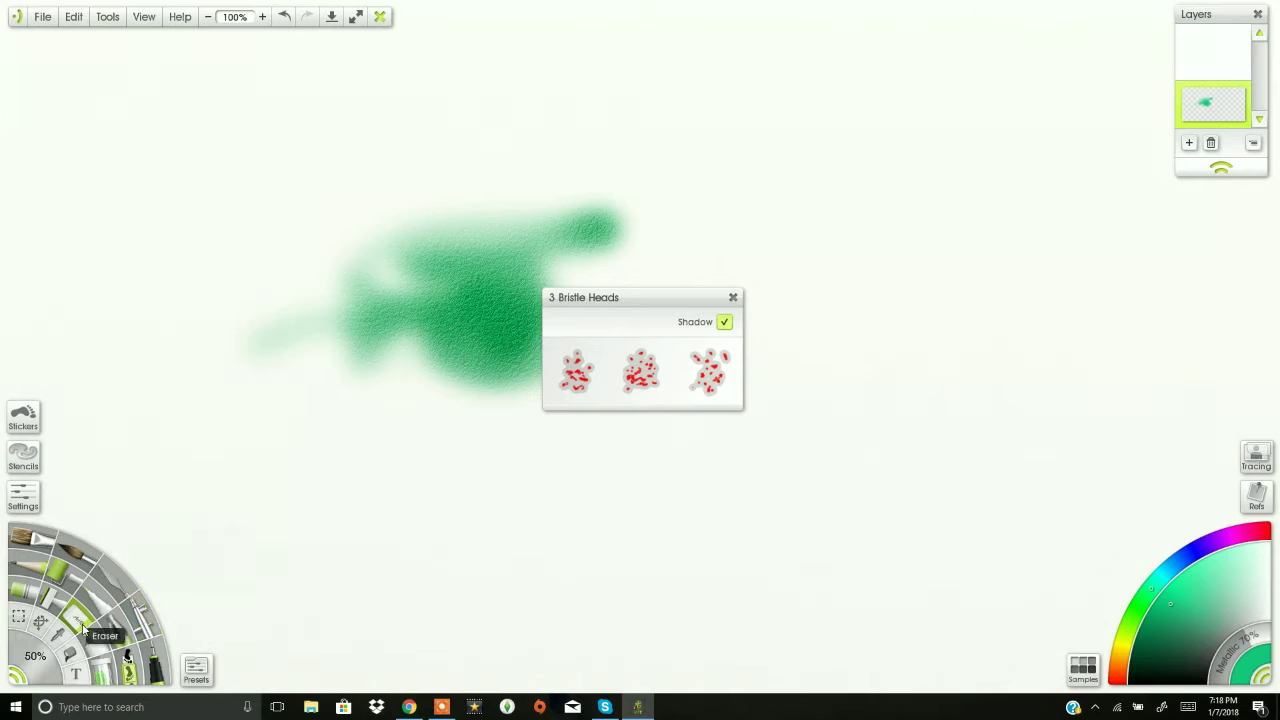
{"action": "left_click", "coordinate": [733, 297]}
{"action": "left_click_drag", "start_coordinate": [580, 295], "coordinate": [371, 323]}
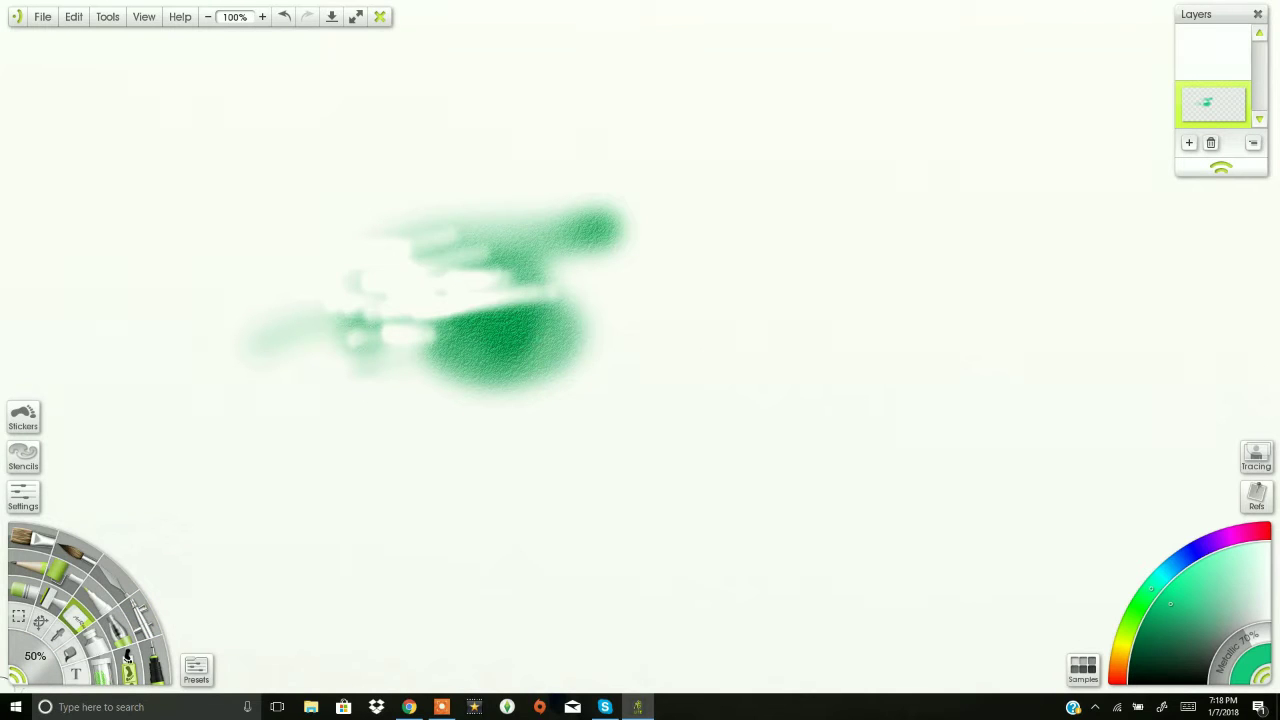
{"action": "left_click_drag", "start_coordinate": [36, 660], "coordinate": [80, 650]}
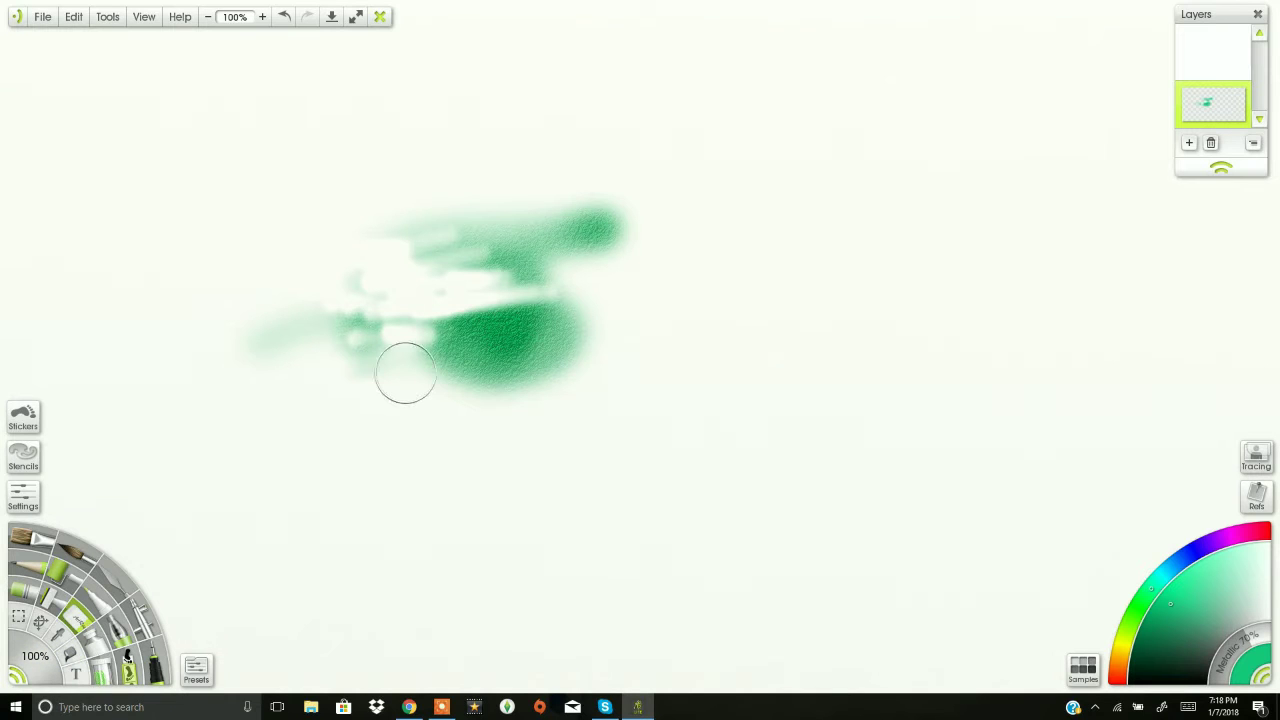
{"action": "mouse_move", "coordinate": [390, 220]}
{"action": "left_mouse_down"}
{"action": "mouse_move", "coordinate": [494, 249]}
{"action": "mouse_move", "coordinate": [511, 227]}
{"action": "mouse_move", "coordinate": [477, 217]}
{"action": "mouse_move", "coordinate": [520, 203]}
{"action": "mouse_move", "coordinate": [589, 220]}
{"action": "mouse_move", "coordinate": [366, 406]}
{"action": "left_mouse_up"}
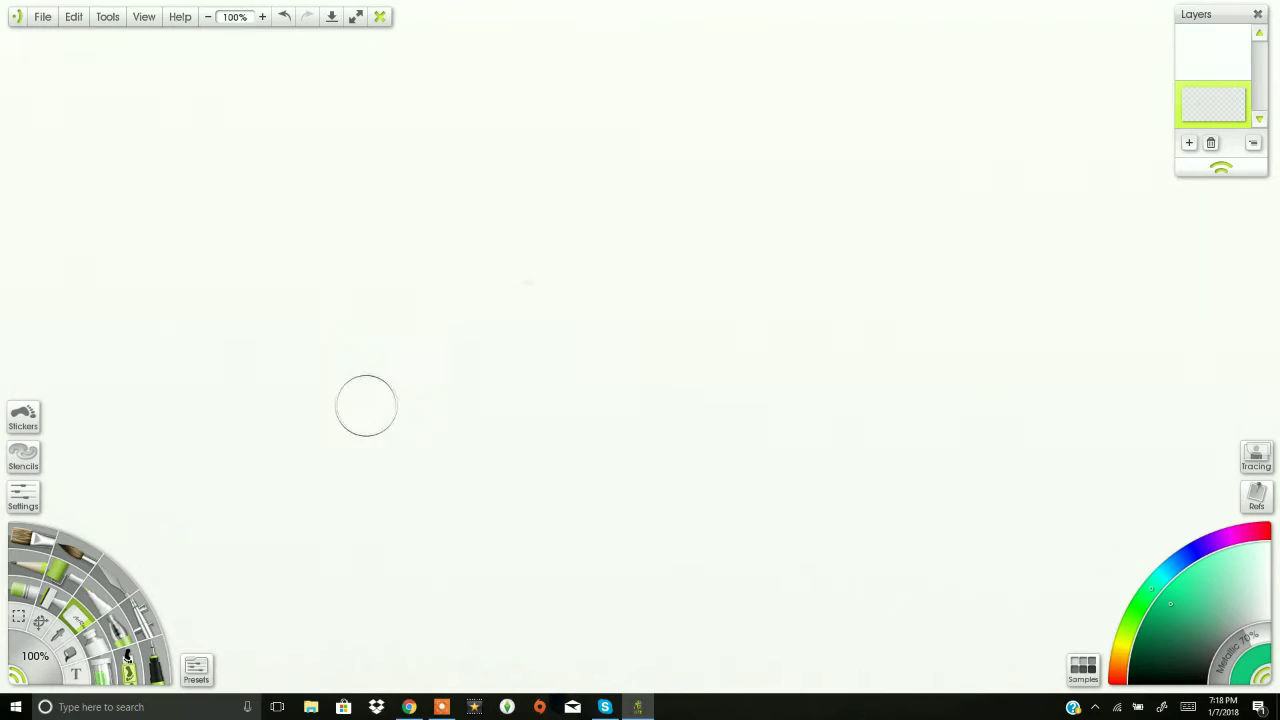
With a deep red pencil, scribble a circle head and sketch neck lines below it
{"action": "left_click", "coordinate": [40, 567]}
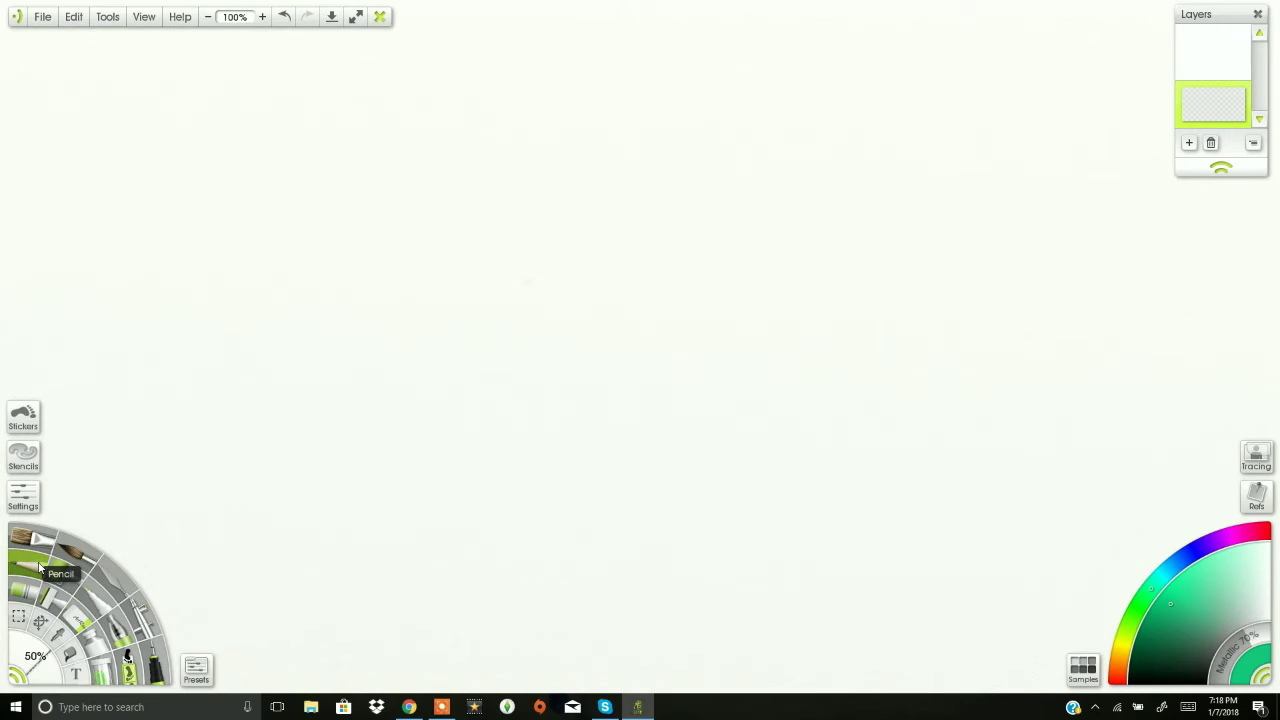
{"action": "left_click", "coordinate": [1265, 531]}
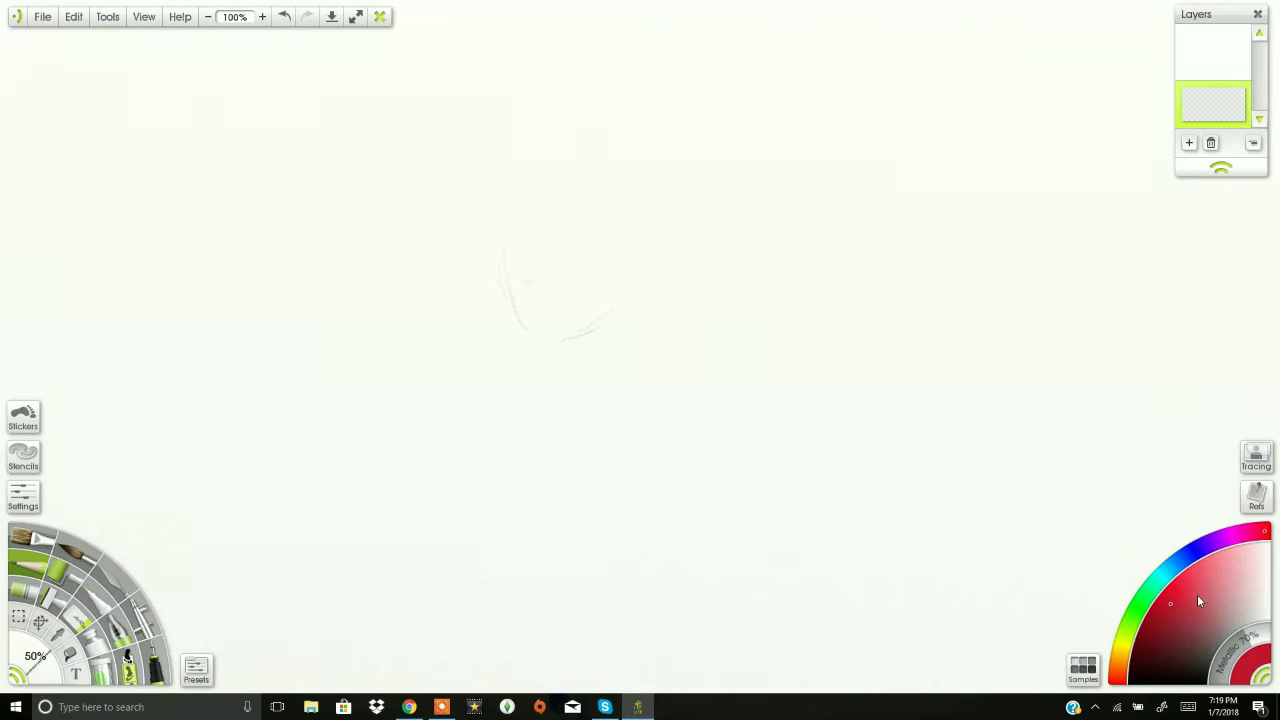
{"action": "left_click", "coordinate": [1180, 584]}
{"action": "left_click_drag", "start_coordinate": [16, 706], "coordinate": [24, 671]}
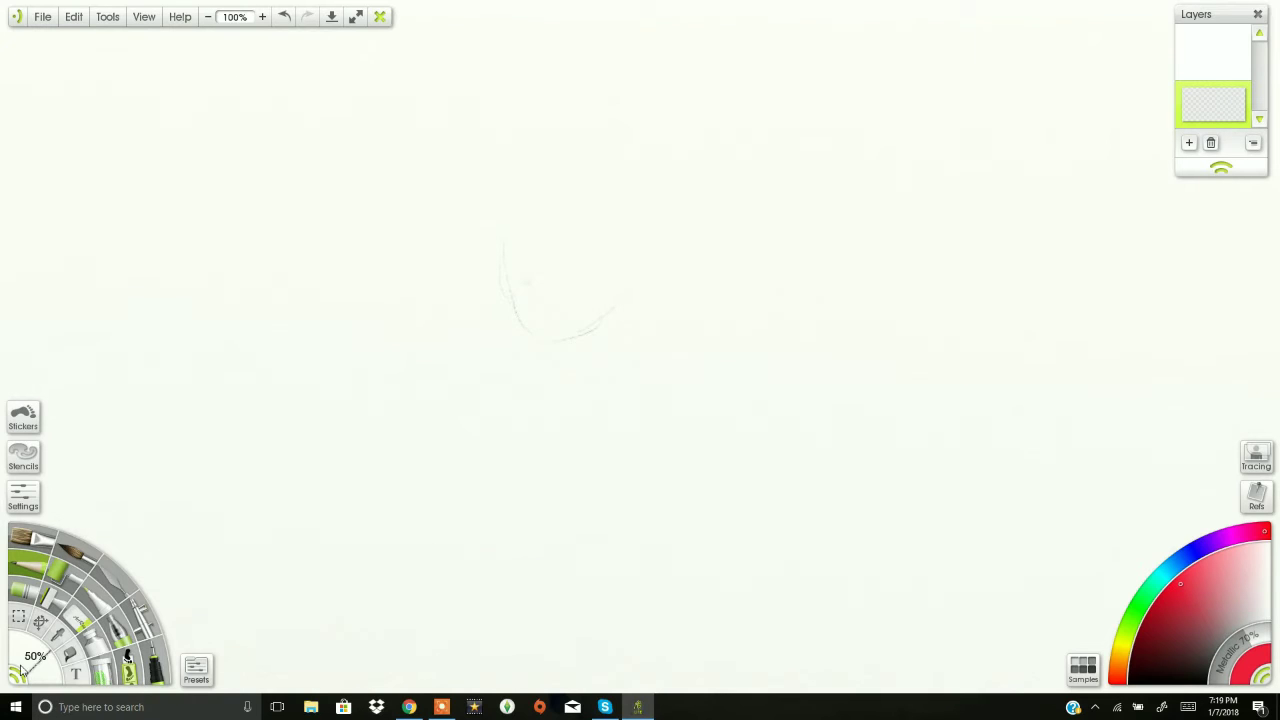
{"action": "left_click_drag", "start_coordinate": [612, 230], "coordinate": [638, 325]}
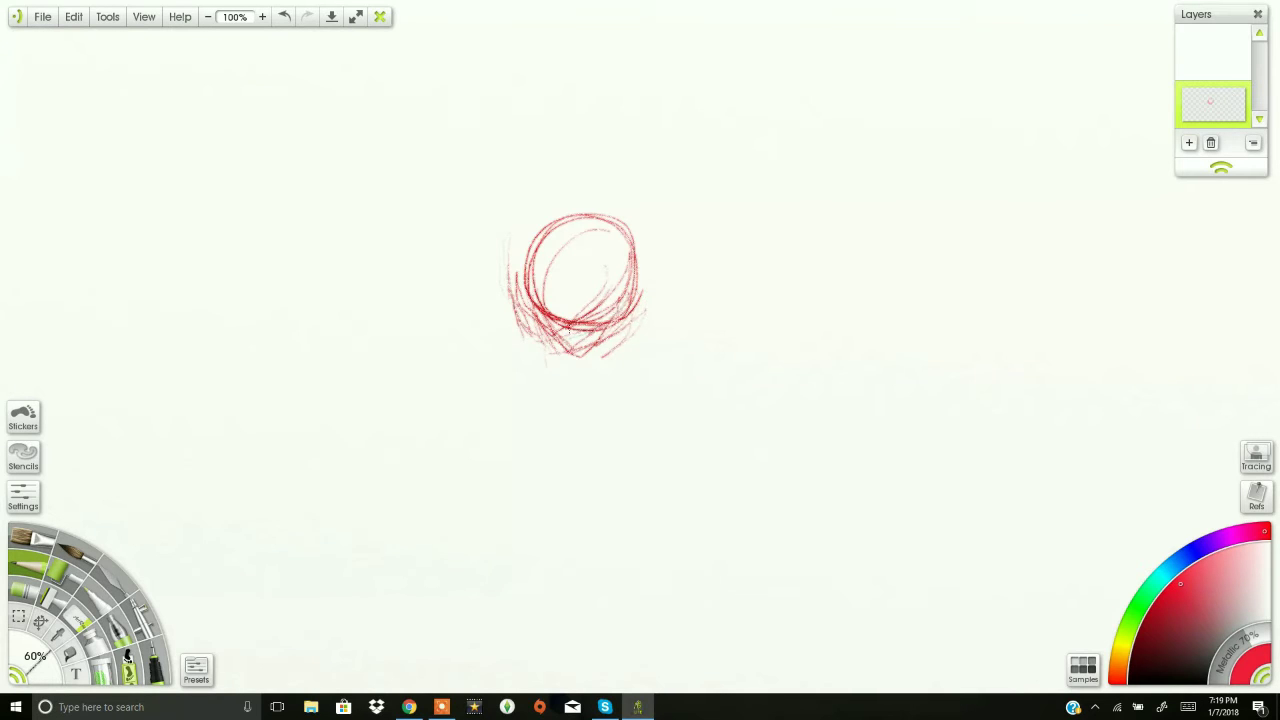
{"action": "mouse_move", "coordinate": [548, 366]}
{"action": "left_mouse_down"}
{"action": "mouse_move", "coordinate": [591, 421]}
{"action": "mouse_move", "coordinate": [590, 440]}
{"action": "mouse_move", "coordinate": [625, 415]}
{"action": "mouse_move", "coordinate": [610, 438]}
{"action": "left_mouse_up"}
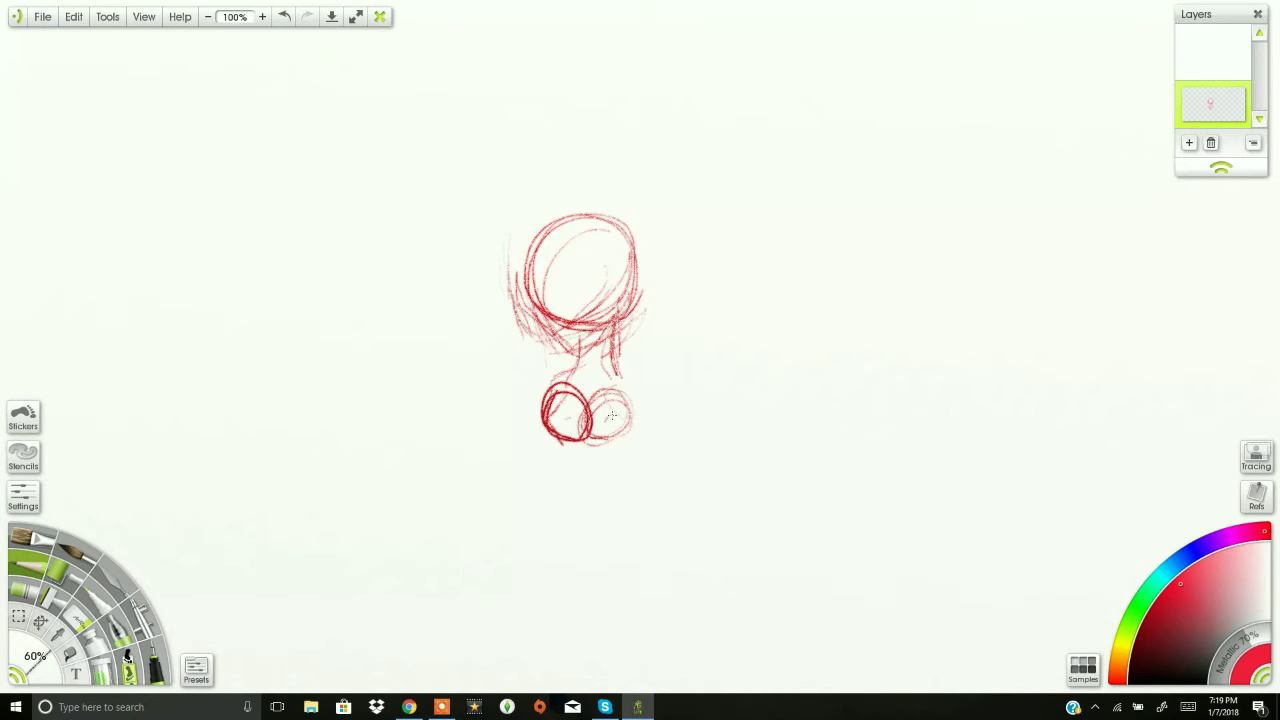
Undo the small circles and dark head strokes, shrinking the pencil to 21%
{"action": "key", "text": "ctrl+z"}
{"action": "key", "text": "ctrl+z"}
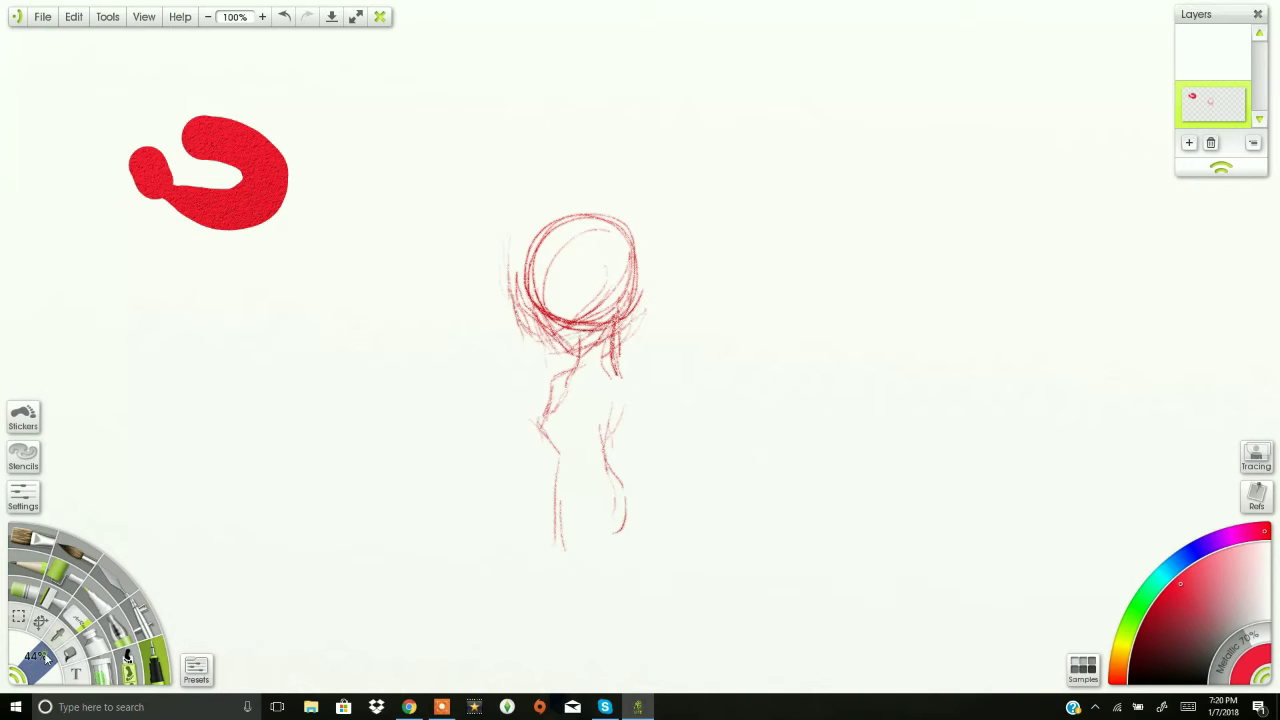
{"action": "mouse_move", "coordinate": [45, 656]}
{"action": "left_mouse_down"}
{"action": "mouse_move", "coordinate": [13, 678]}
{"action": "mouse_move", "coordinate": [30, 674]}
{"action": "left_mouse_up"}
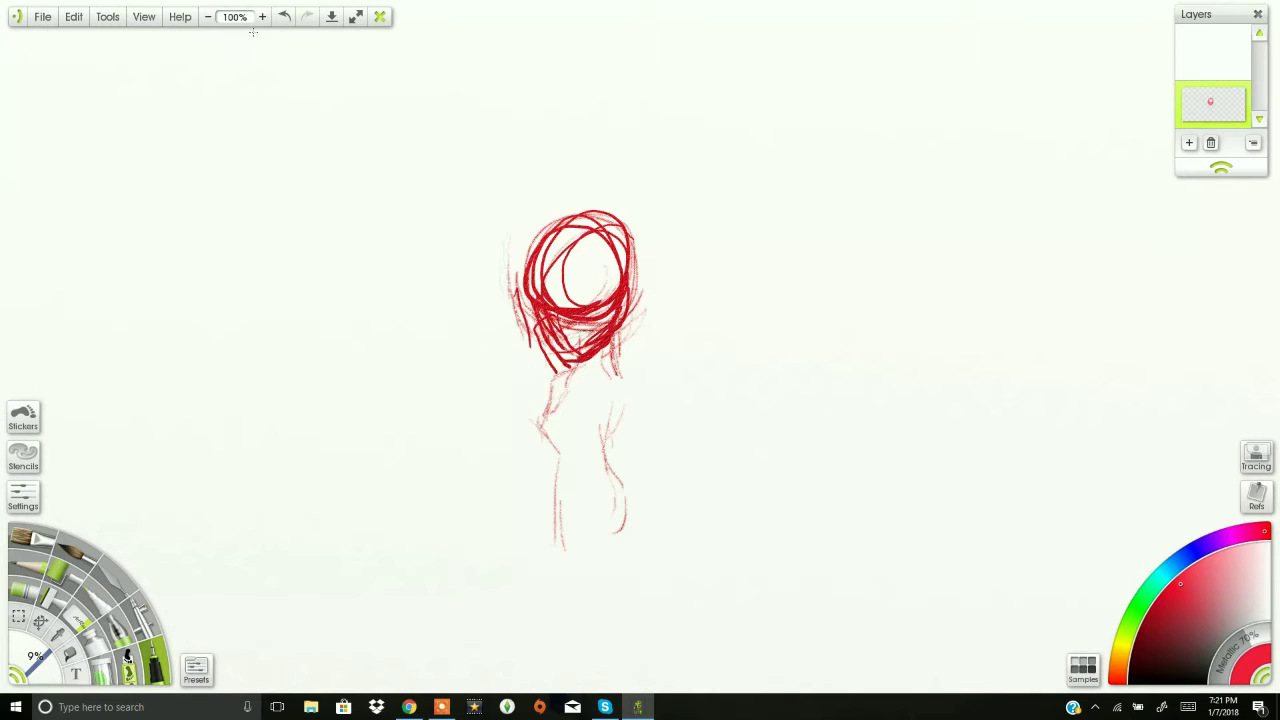
{"action": "left_click", "coordinate": [284, 17]}
{"action": "left_click", "coordinate": [284, 17]}
{"action": "left_click", "coordinate": [284, 17]}
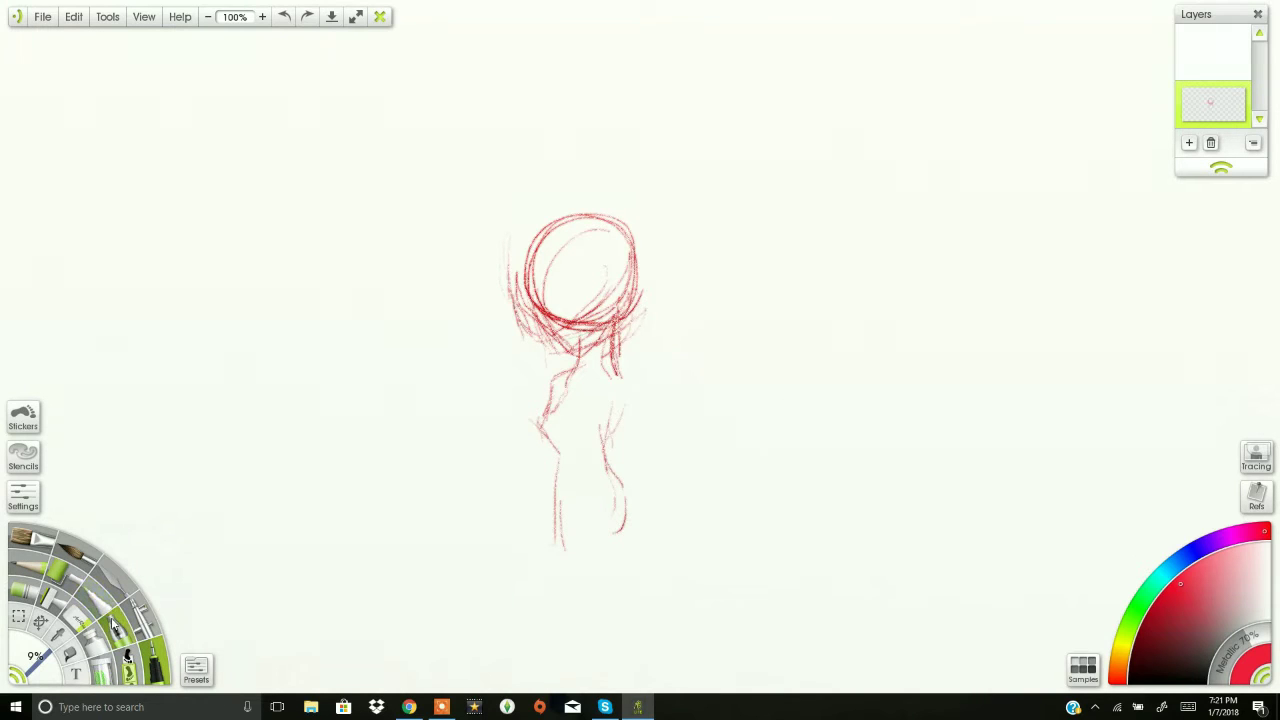
Paint a thick red blob left of the sketch, extend its drip, and add a stroke below
{"action": "left_click", "coordinate": [113, 625]}
{"action": "mouse_move", "coordinate": [356, 210]}
{"action": "left_mouse_down"}
{"action": "mouse_move", "coordinate": [343, 298]}
{"action": "mouse_move", "coordinate": [400, 266]}
{"action": "mouse_move", "coordinate": [331, 186]}
{"action": "mouse_move", "coordinate": [356, 186]}
{"action": "mouse_move", "coordinate": [354, 274]}
{"action": "mouse_move", "coordinate": [180, 266]}
{"action": "mouse_move", "coordinate": [323, 157]}
{"action": "mouse_move", "coordinate": [370, 230]}
{"action": "mouse_move", "coordinate": [257, 277]}
{"action": "mouse_move", "coordinate": [343, 260]}
{"action": "mouse_move", "coordinate": [300, 294]}
{"action": "mouse_move", "coordinate": [305, 313]}
{"action": "mouse_move", "coordinate": [170, 265]}
{"action": "mouse_move", "coordinate": [250, 240]}
{"action": "mouse_move", "coordinate": [343, 251]}
{"action": "mouse_move", "coordinate": [287, 318]}
{"action": "mouse_move", "coordinate": [317, 360]}
{"action": "left_mouse_up"}
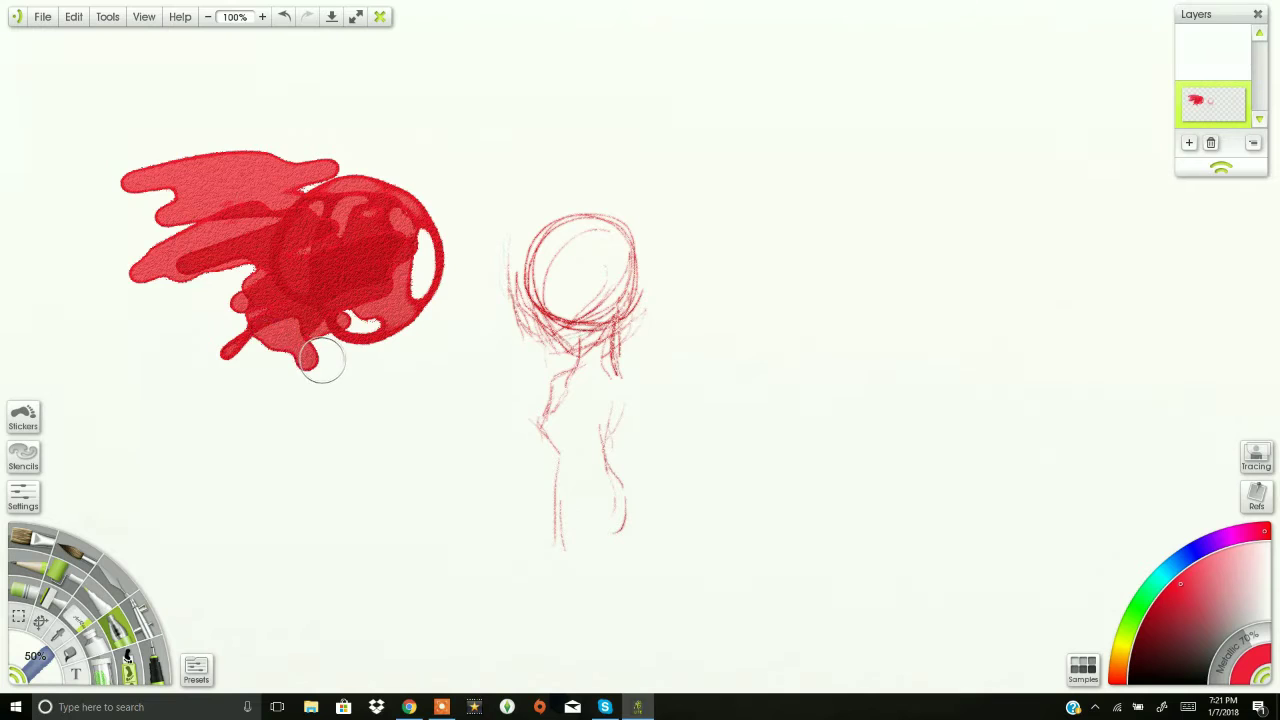
{"action": "left_click_drag", "start_coordinate": [370, 398], "coordinate": [319, 405]}
Scatter red glitter dots across the paint blob and the figure's head
{"action": "left_click", "coordinate": [104, 667]}
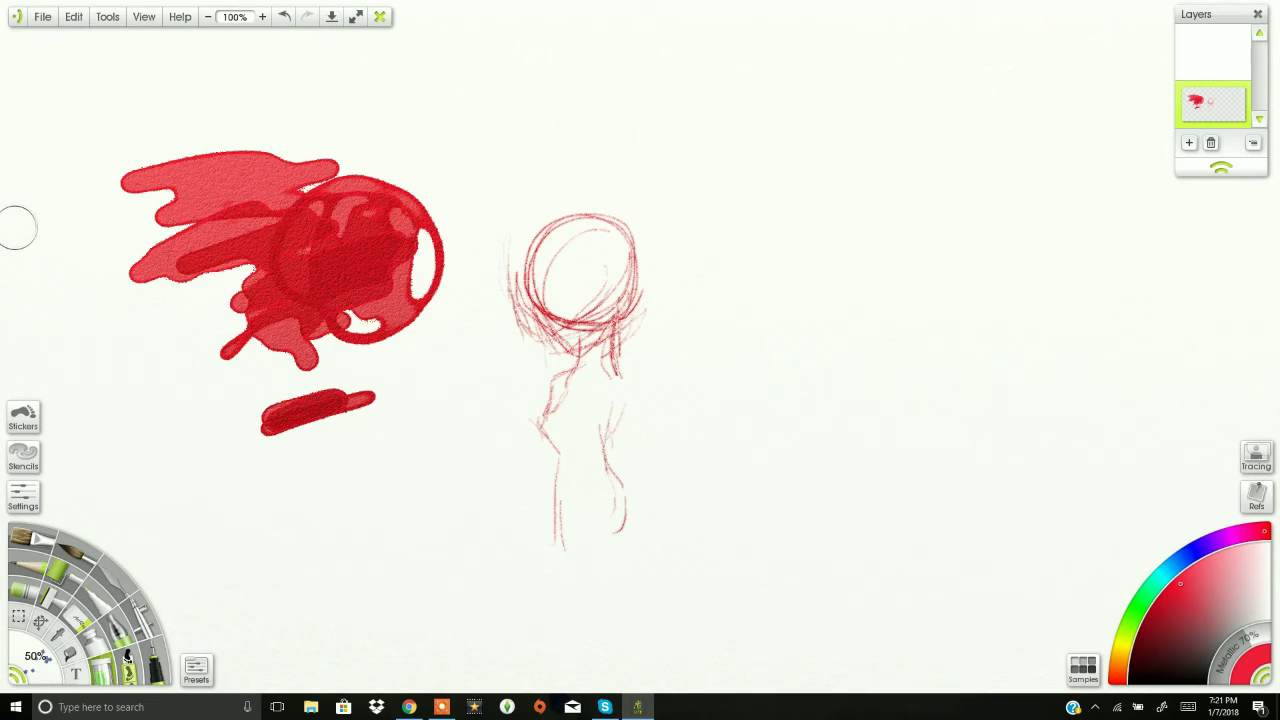
{"action": "mouse_move", "coordinate": [18, 225]}
{"action": "left_mouse_down"}
{"action": "mouse_move", "coordinate": [250, 95]}
{"action": "mouse_move", "coordinate": [370, 168]}
{"action": "left_mouse_up"}
{"action": "mouse_move", "coordinate": [445, 285]}
{"action": "left_mouse_down"}
{"action": "mouse_move", "coordinate": [530, 300]}
{"action": "mouse_move", "coordinate": [610, 380]}
{"action": "mouse_move", "coordinate": [460, 335]}
{"action": "mouse_move", "coordinate": [710, 235]}
{"action": "left_mouse_up"}
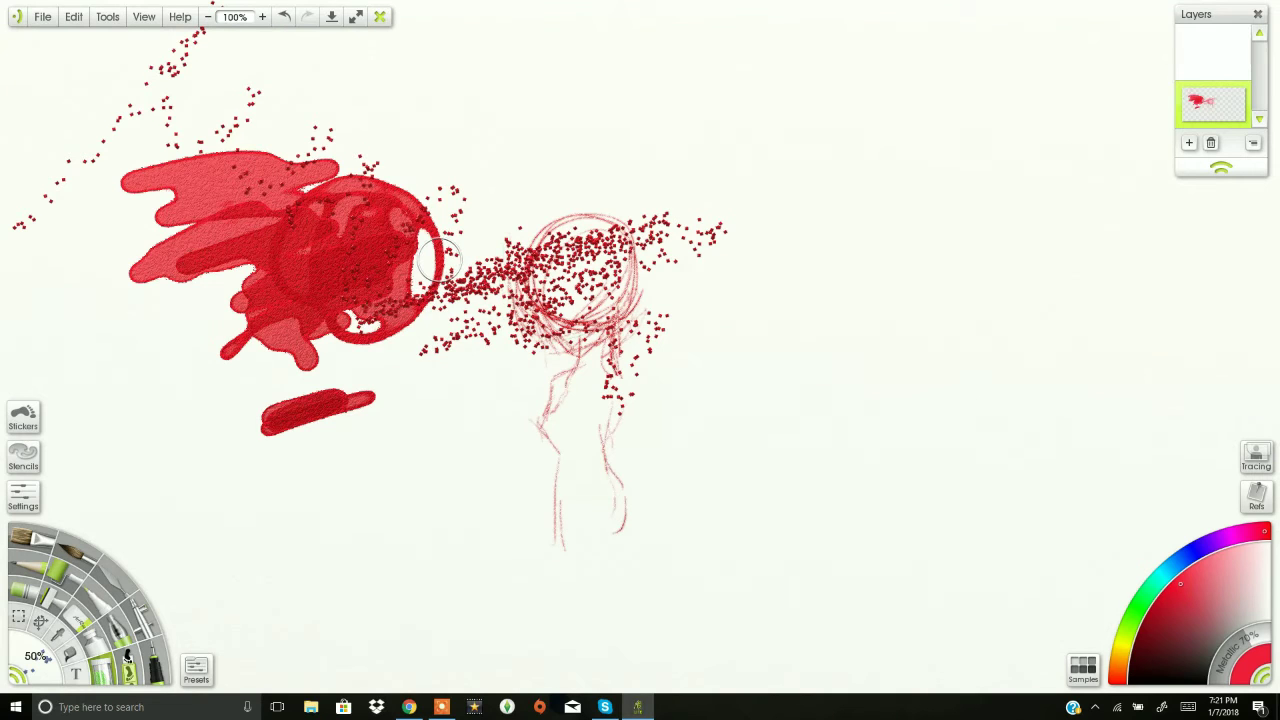
Undo the glitter and red paint ball, then add 60% pencil strokes along the figure's back and right side
{"action": "left_click", "coordinate": [285, 17]}
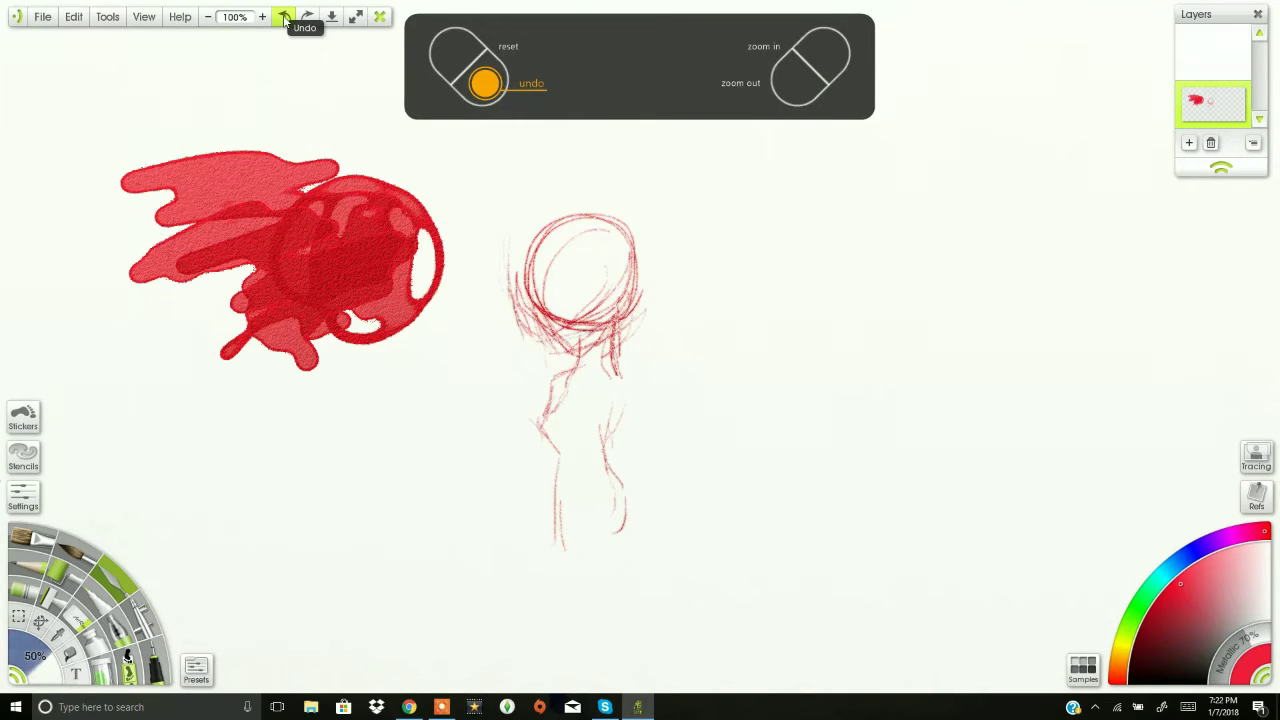
{"action": "left_click", "coordinate": [285, 17]}
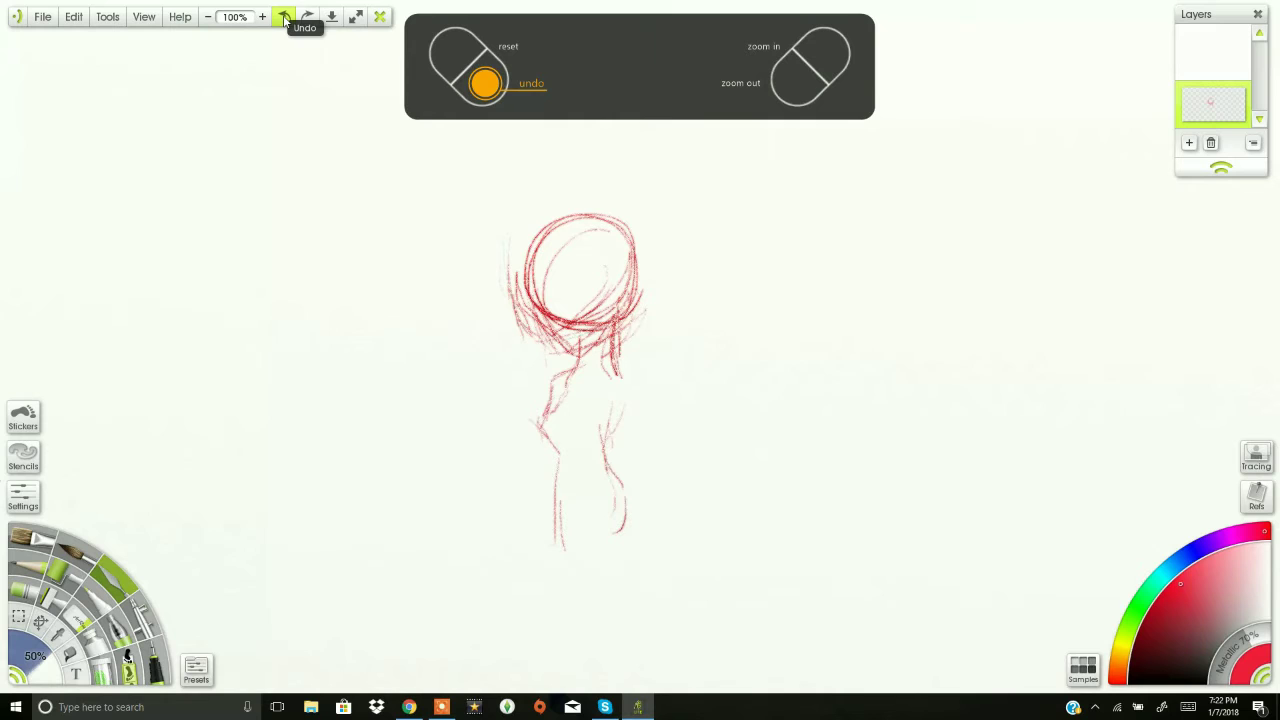
{"action": "key", "text": "]"}
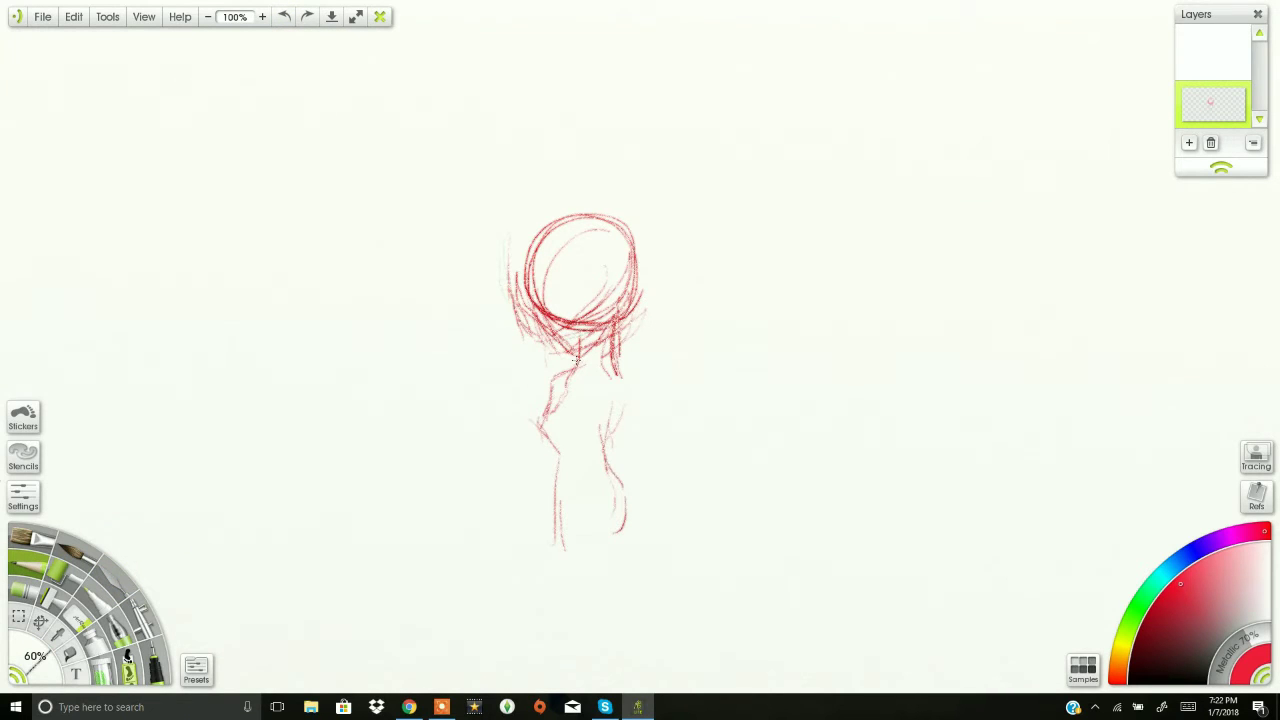
{"action": "left_click_drag", "start_coordinate": [576, 360], "coordinate": [612, 540]}
{"action": "left_click_drag", "start_coordinate": [580, 405], "coordinate": [540, 432]}
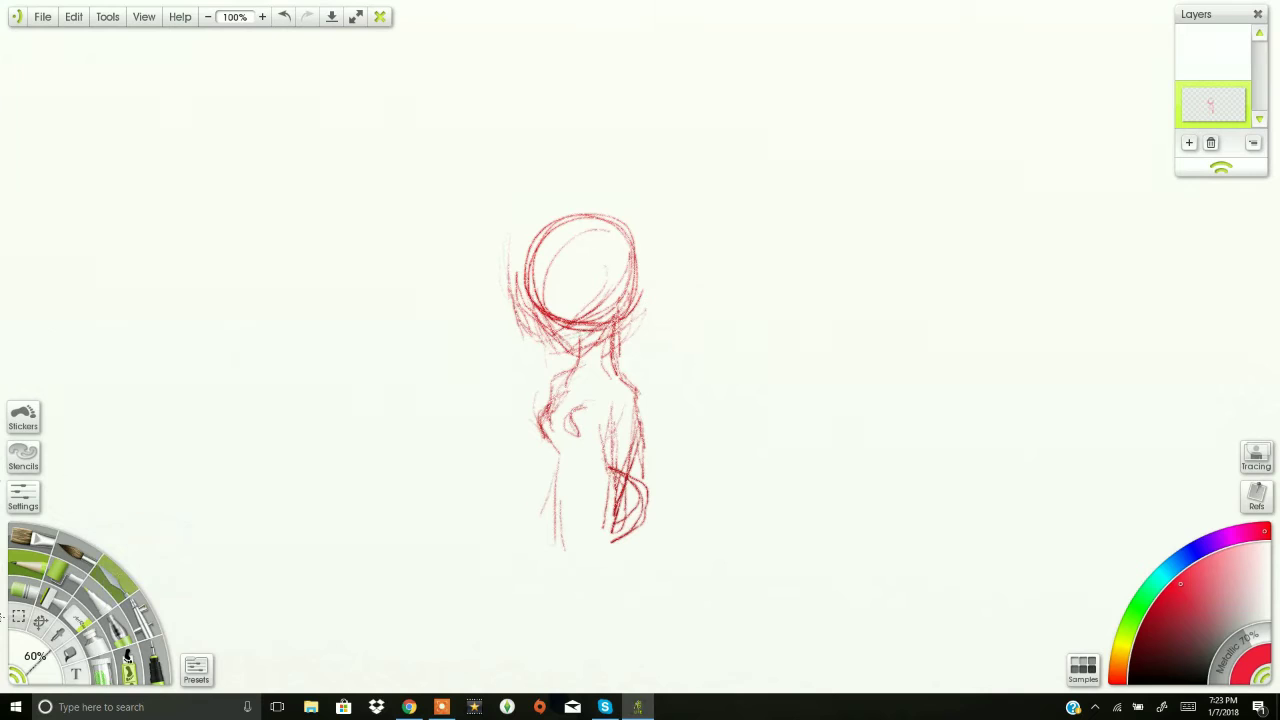
{"action": "left_click", "coordinate": [20, 618]}
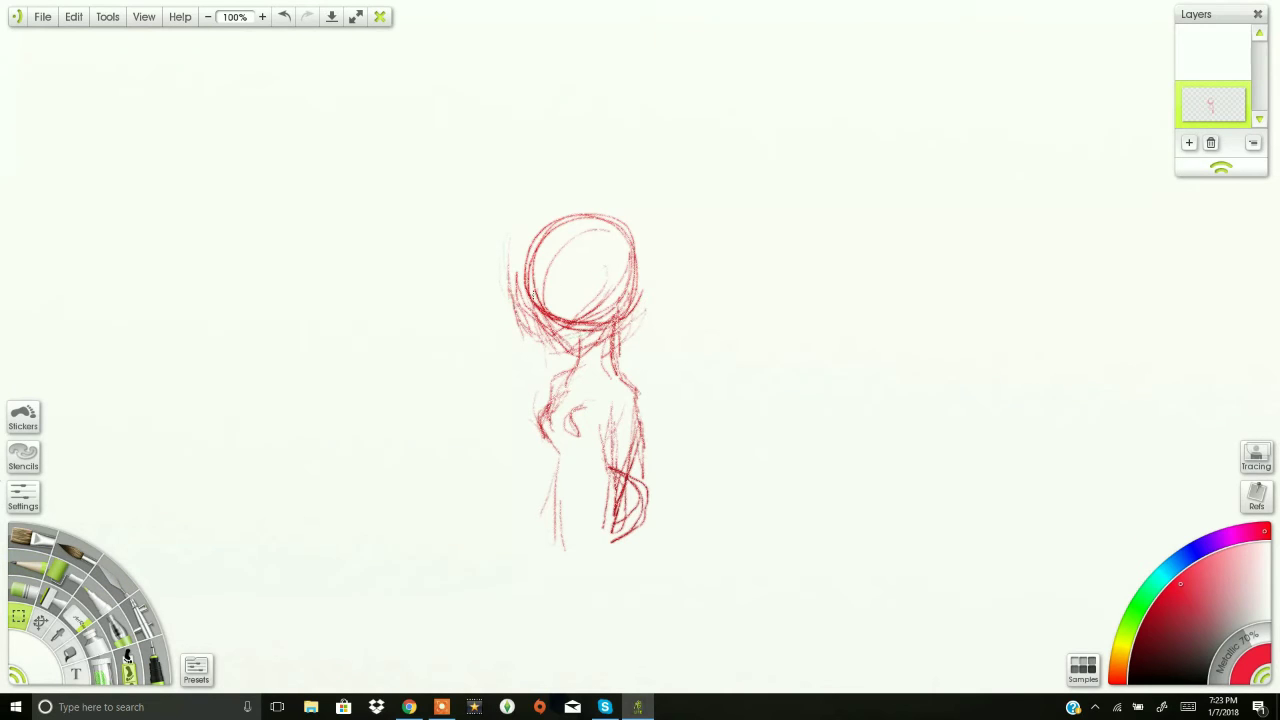
Select a rectangle around the figure's body and try a red fill, then undo it
{"action": "left_click_drag", "start_coordinate": [497, 357], "coordinate": [701, 561]}
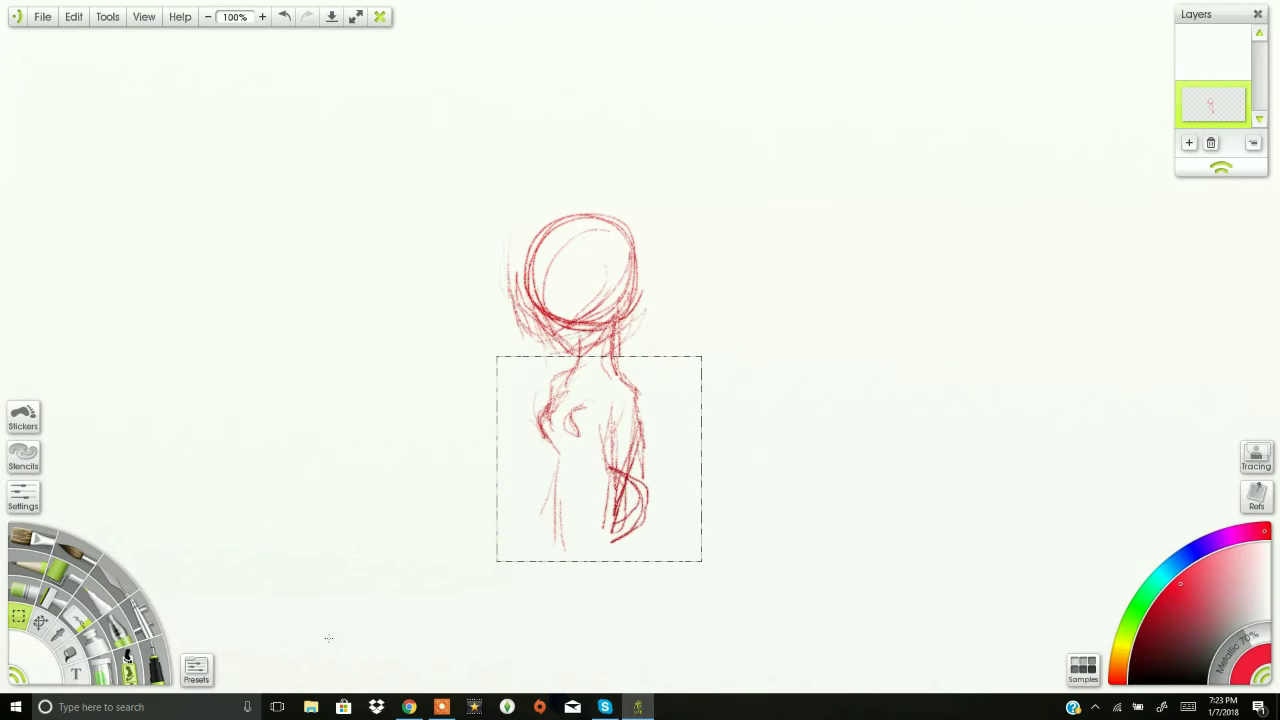
{"action": "left_click", "coordinate": [40, 621]}
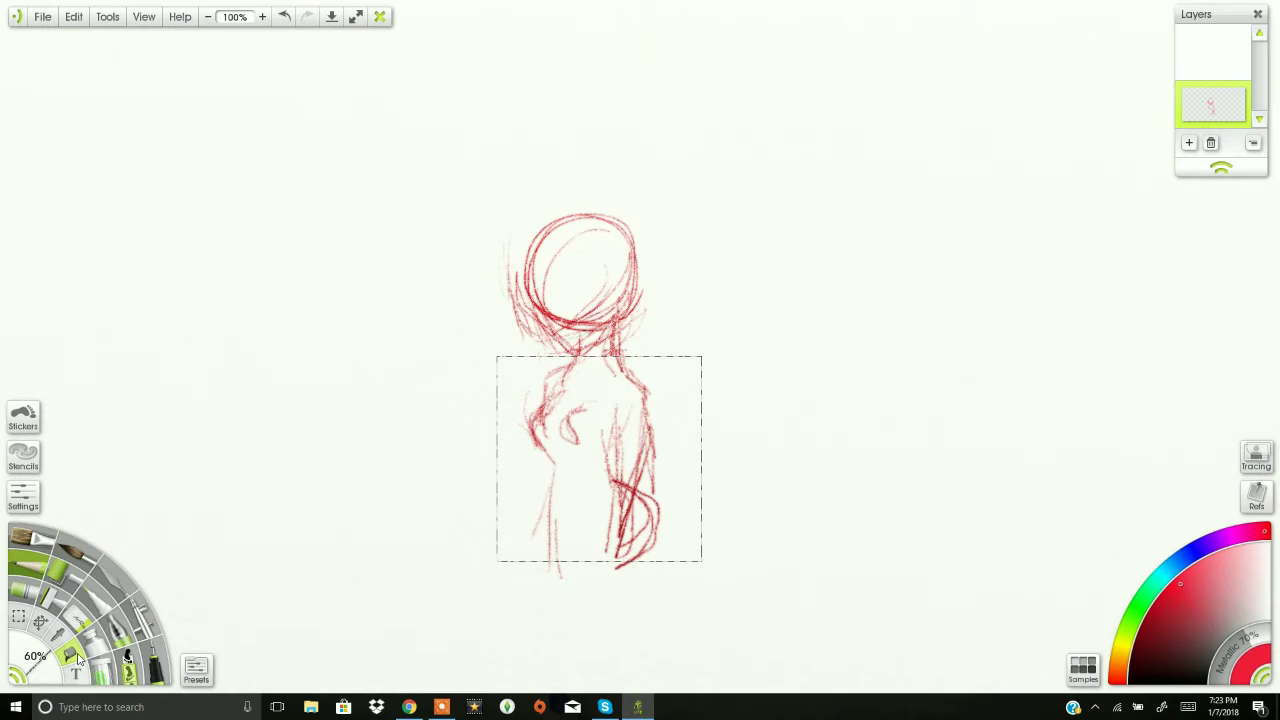
{"action": "left_click", "coordinate": [75, 660]}
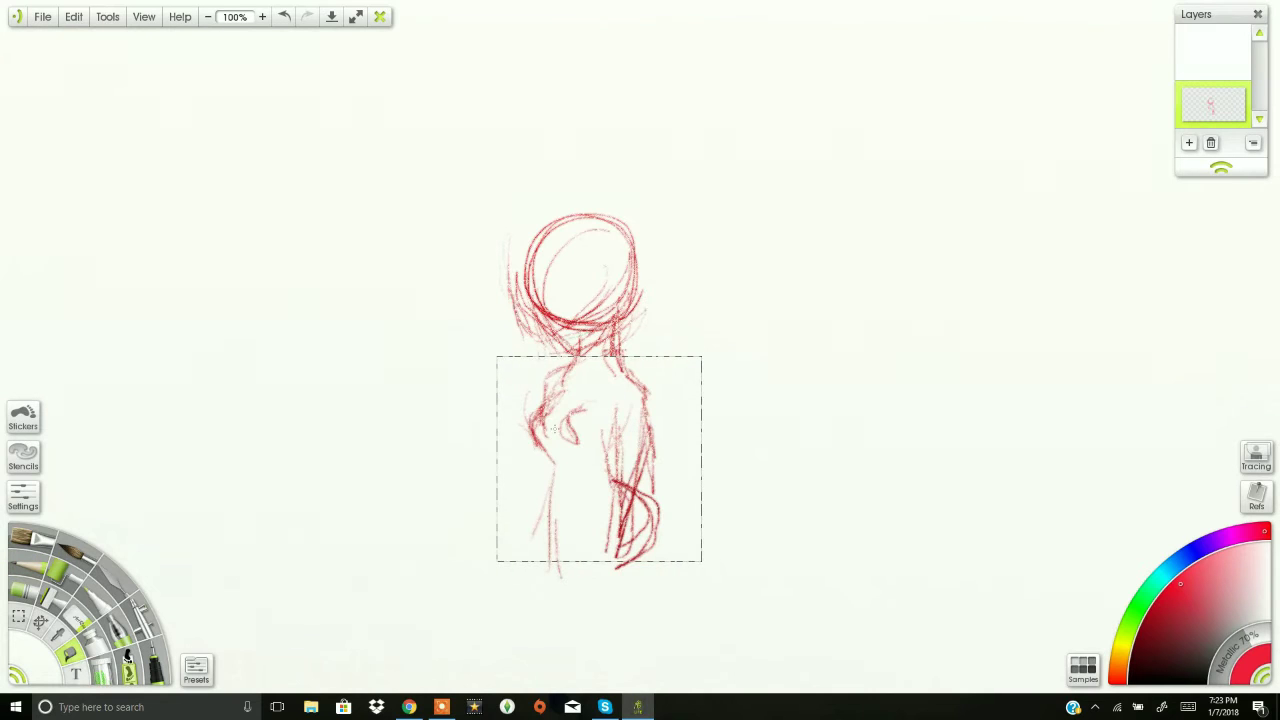
{"action": "left_click", "coordinate": [555, 429]}
{"action": "key", "text": "ctrl+z"}
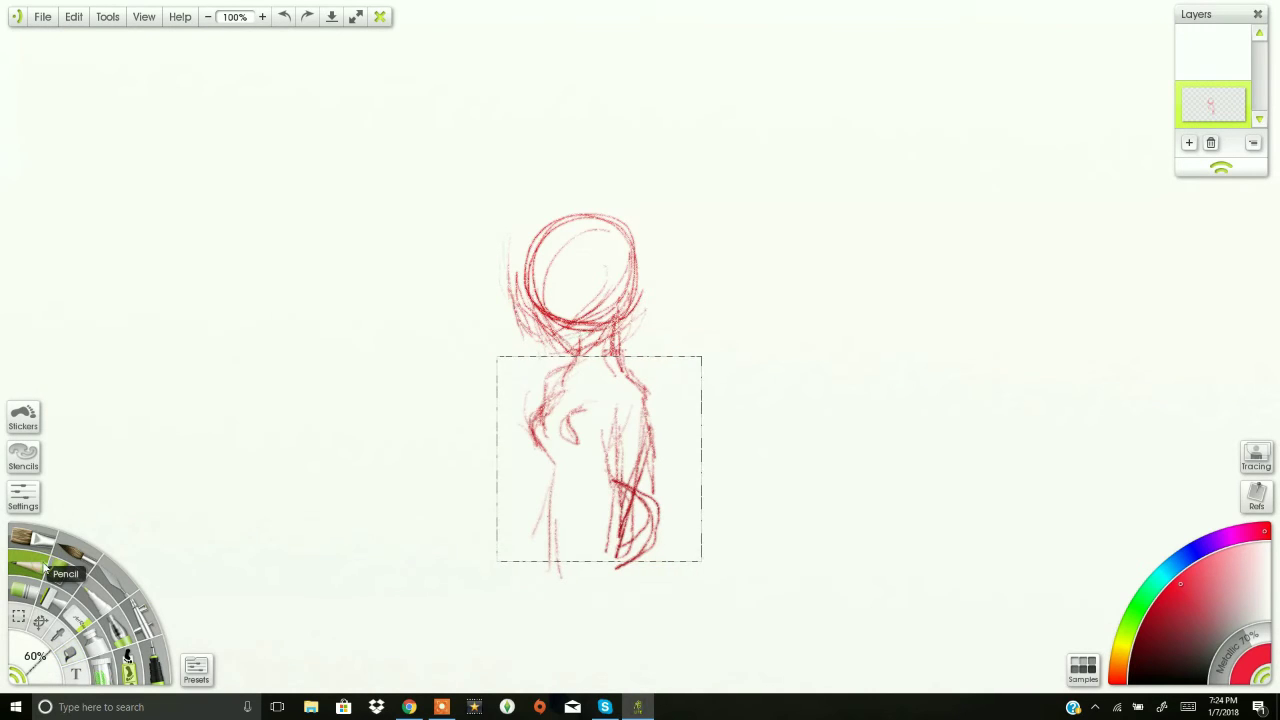
Reselect a large rectangle around the whole figure and close the selection settings
{"action": "left_click", "coordinate": [22, 617]}
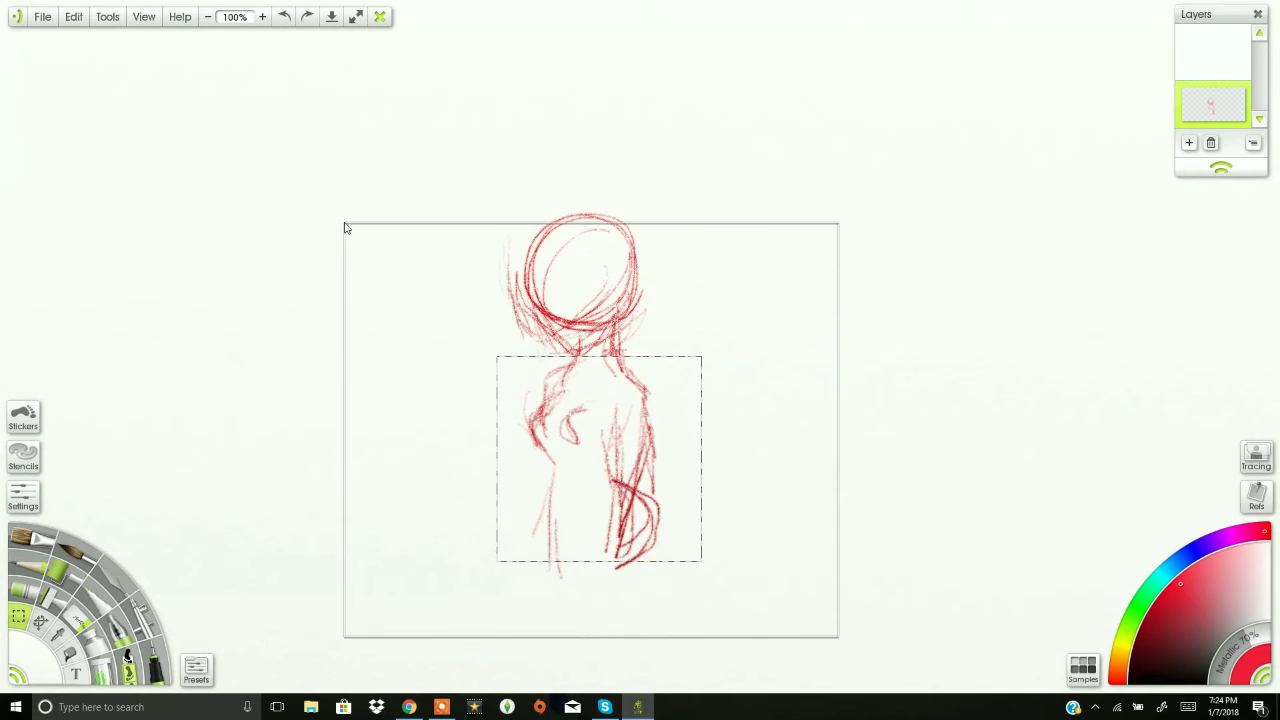
{"action": "left_click_drag", "start_coordinate": [836, 636], "coordinate": [343, 218]}
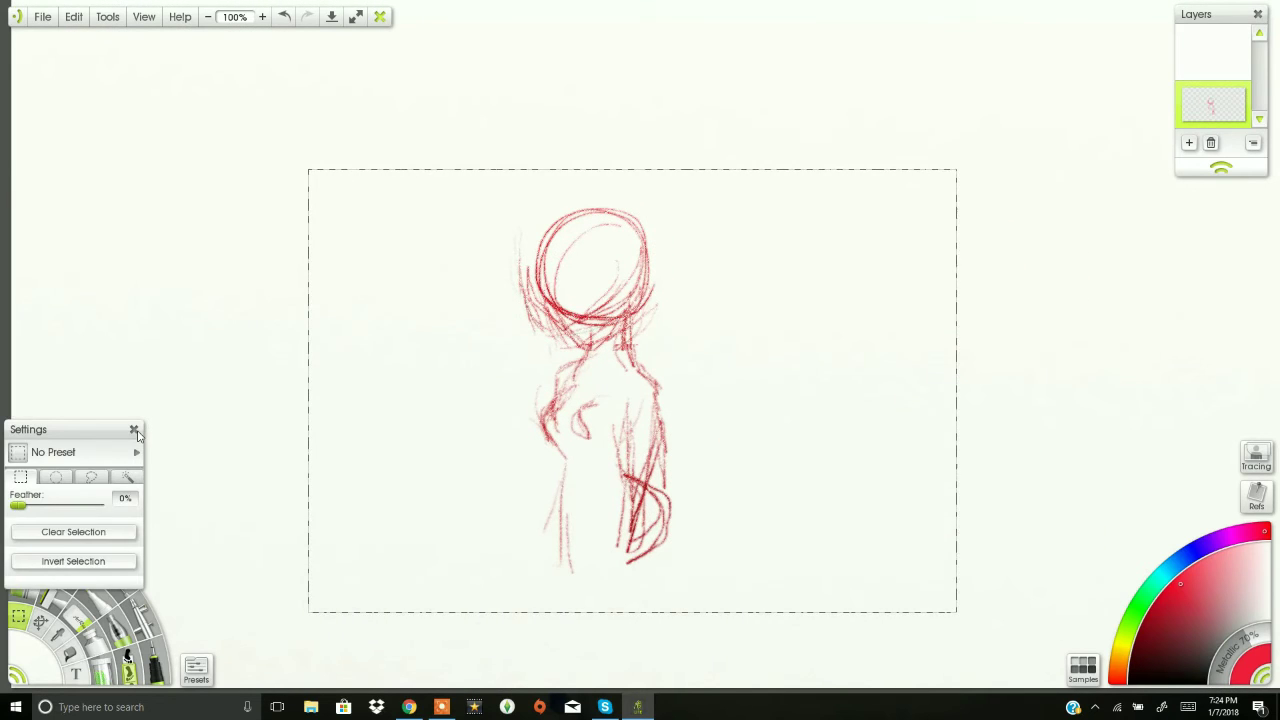
{"action": "left_click", "coordinate": [134, 430]}
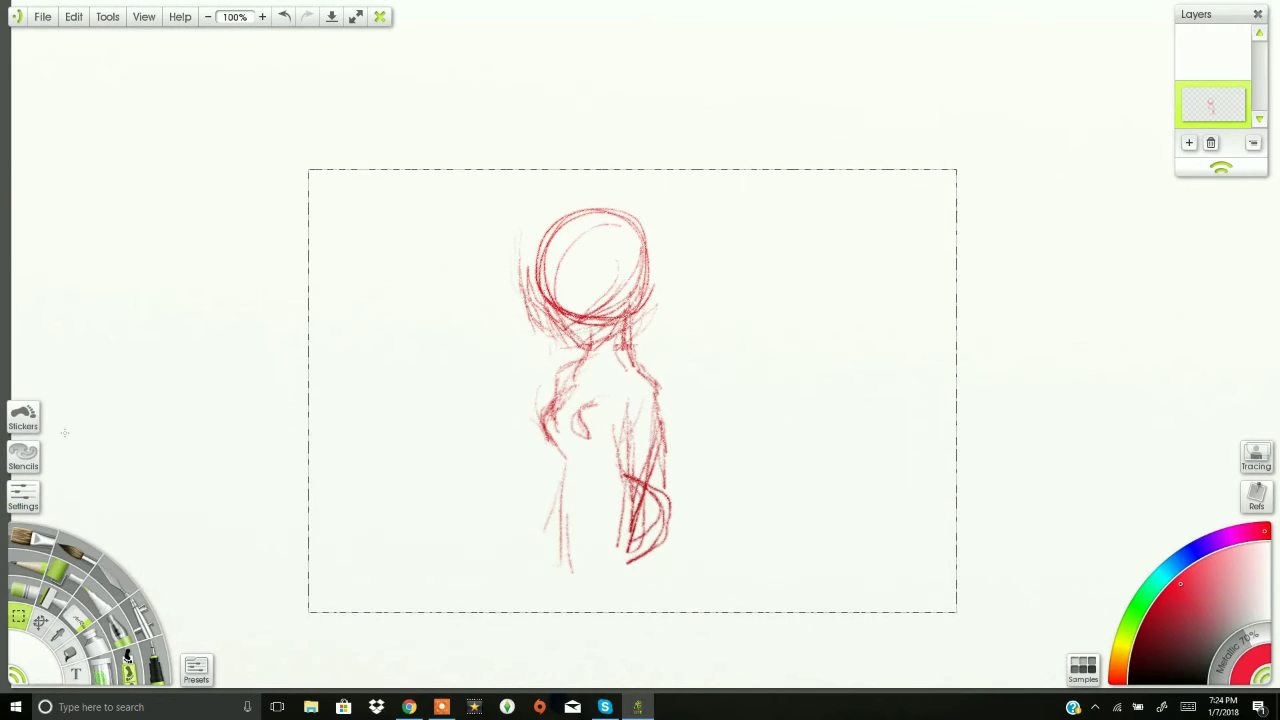
Lay Blurry Eclipse, Circle Patterns, Letters and Grass stencils over the canvas
{"action": "left_click", "coordinate": [22, 462]}
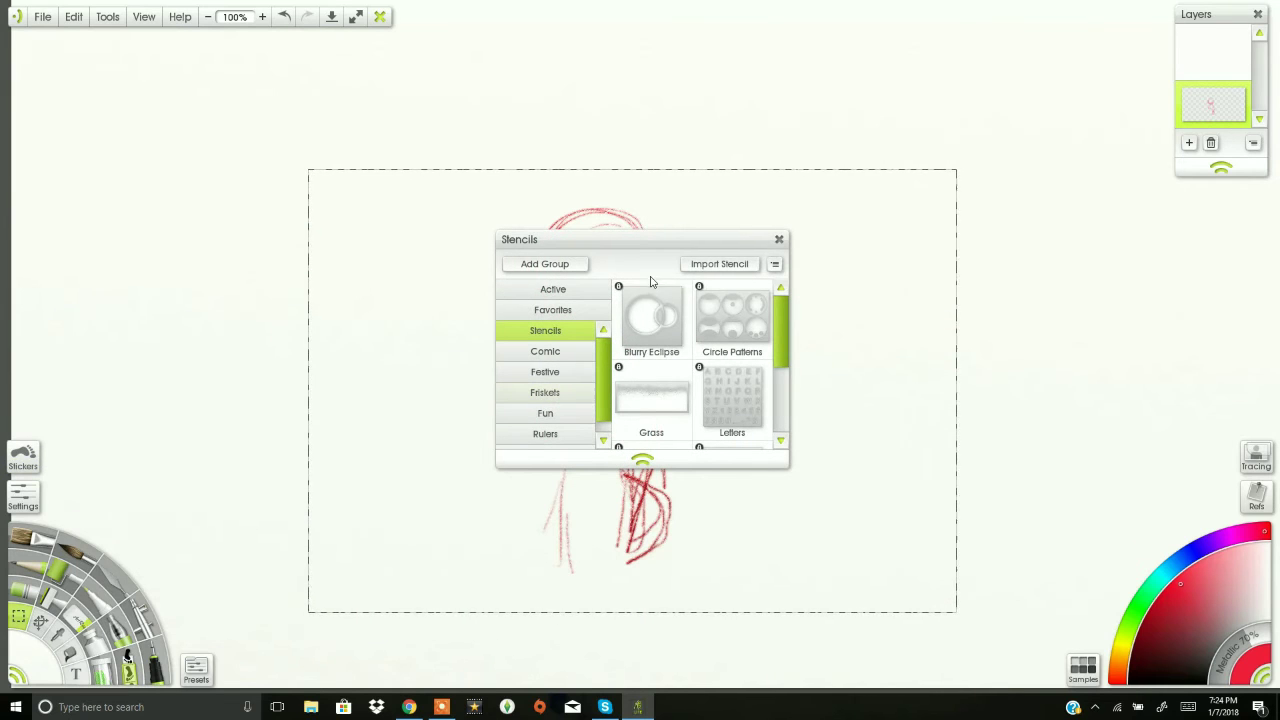
{"action": "left_click", "coordinate": [676, 328]}
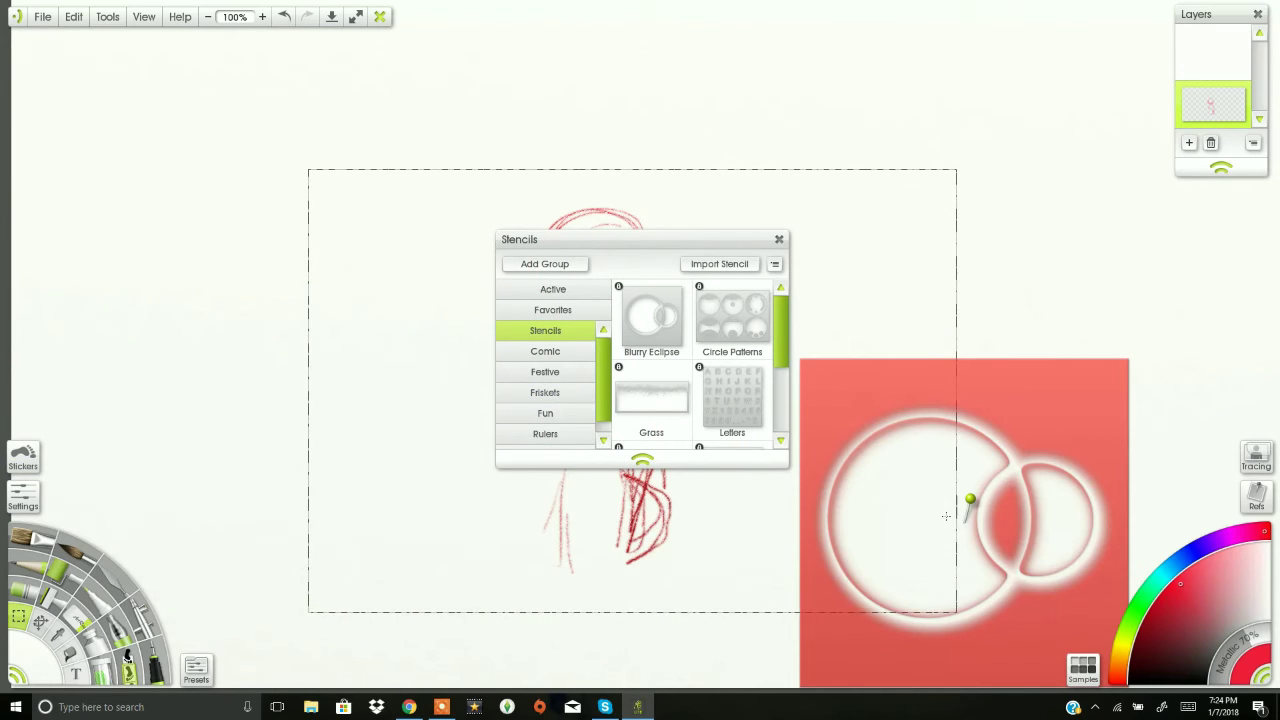
{"action": "left_click", "coordinate": [720, 322]}
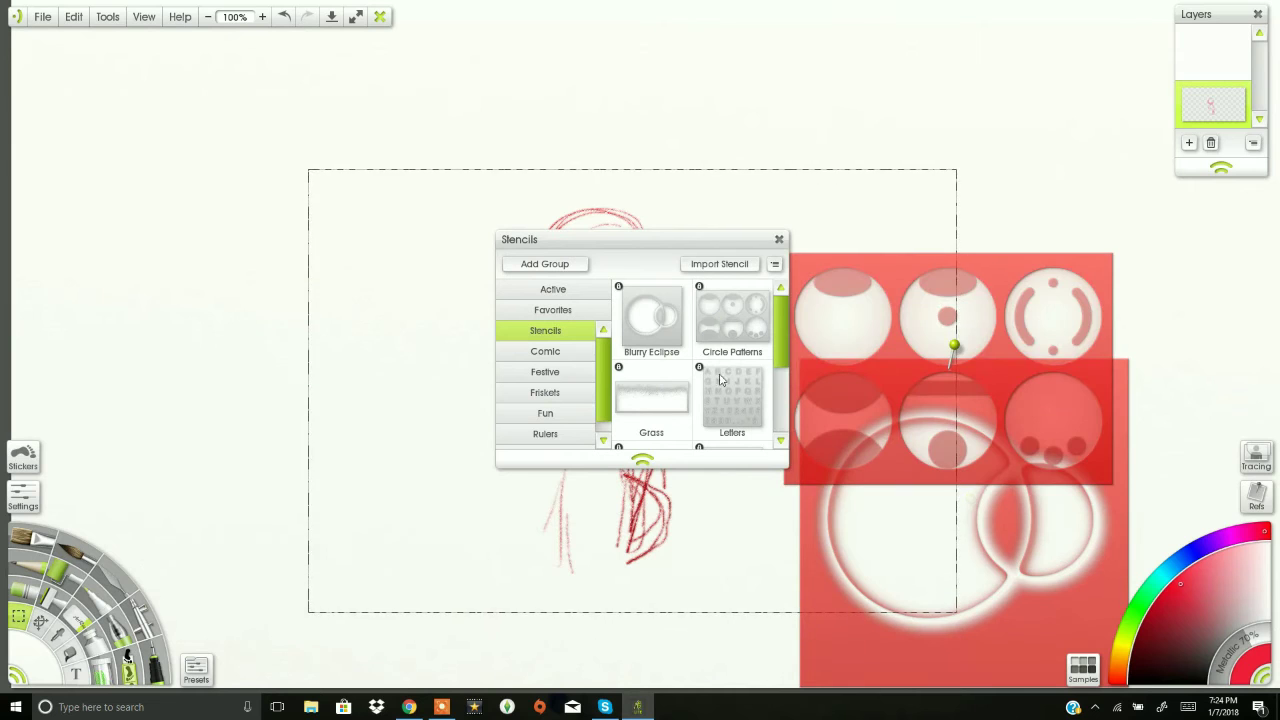
{"action": "left_click", "coordinate": [726, 422]}
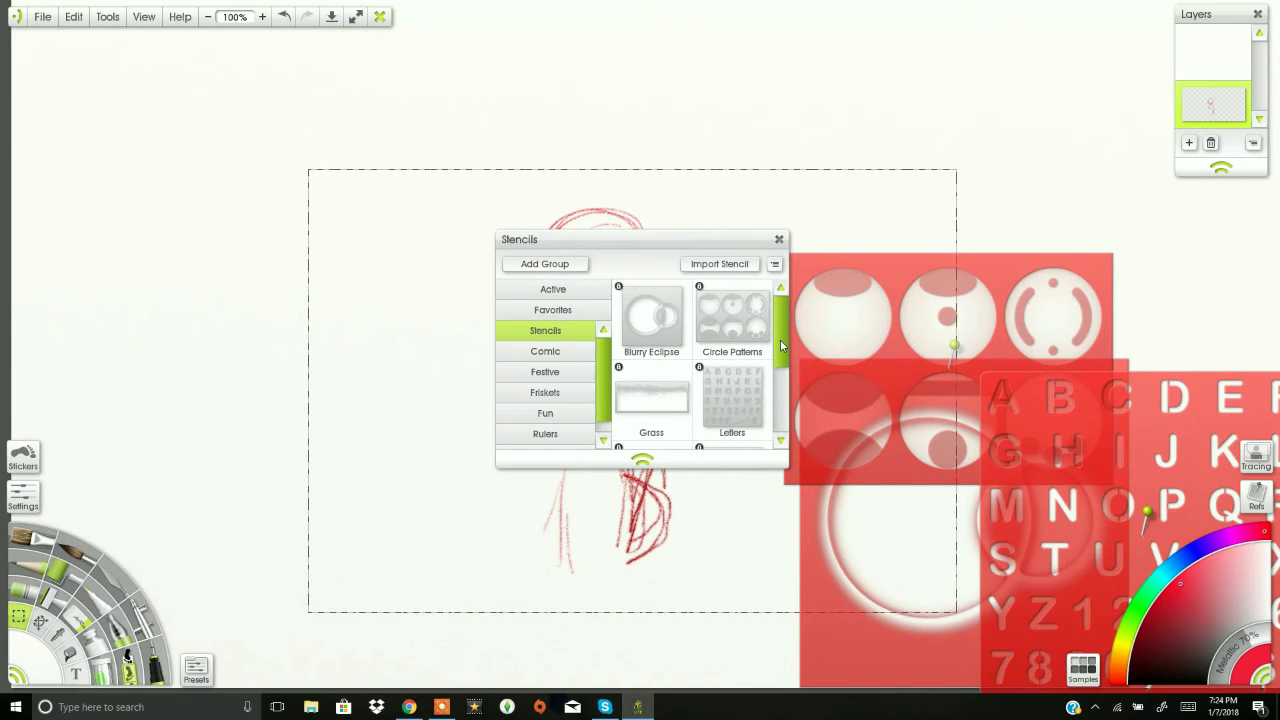
{"action": "left_click_drag", "start_coordinate": [780, 340], "coordinate": [780, 446]}
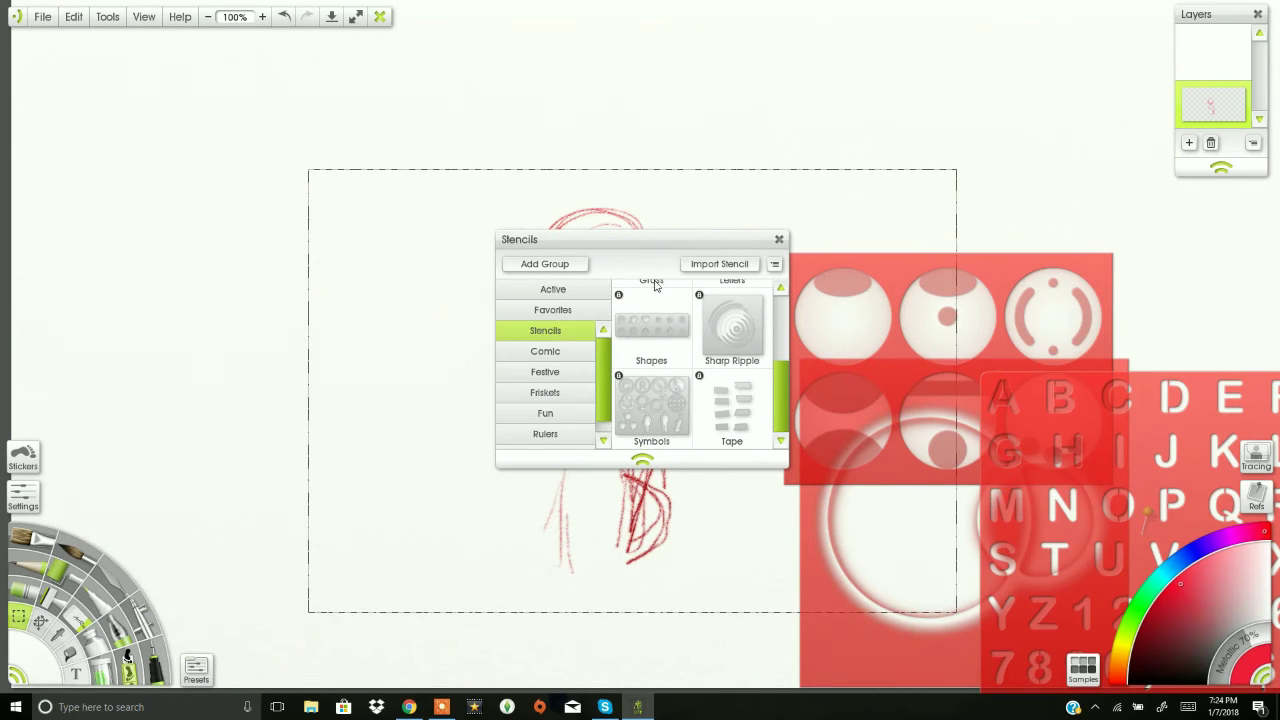
{"action": "left_click", "coordinate": [655, 287]}
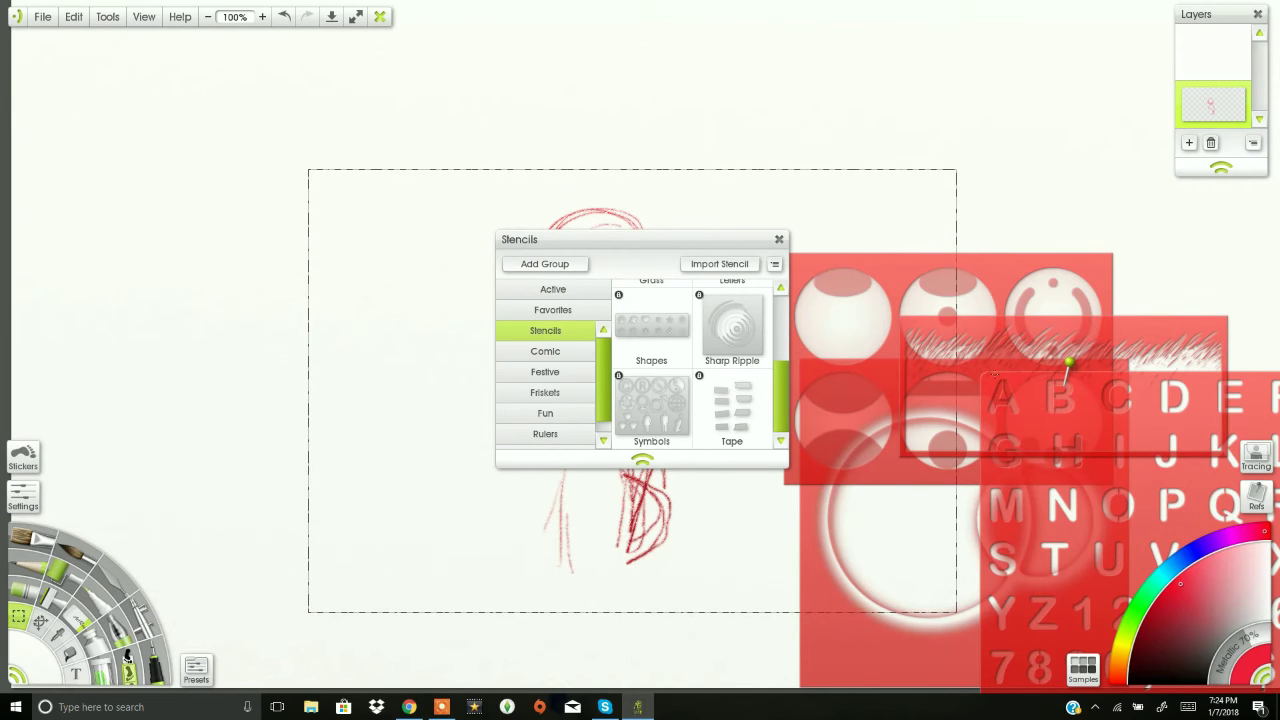
Select a strip across the figure's legs, add another Blurry Eclipse, then clear all stencils
{"action": "left_click_drag", "start_coordinate": [997, 380], "coordinate": [630, 494]}
{"action": "left_click_drag", "start_coordinate": [393, 442], "coordinate": [757, 563]}
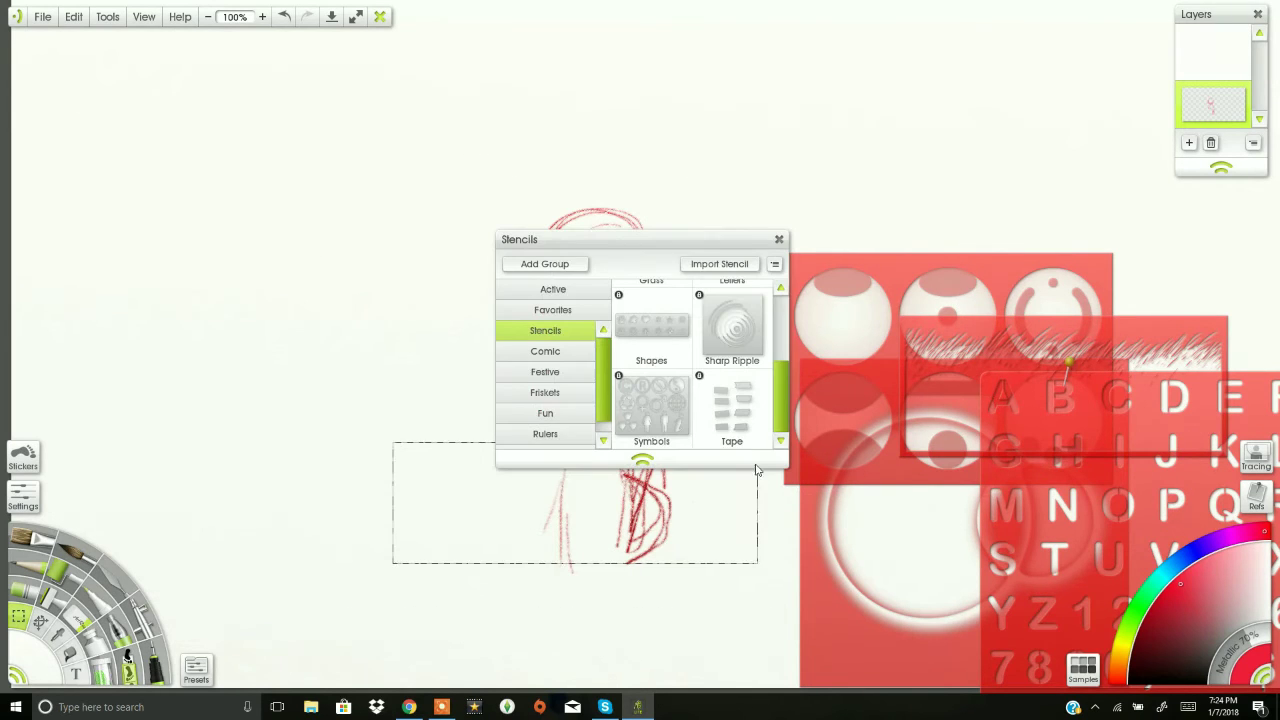
{"action": "left_click", "coordinate": [779, 241]}
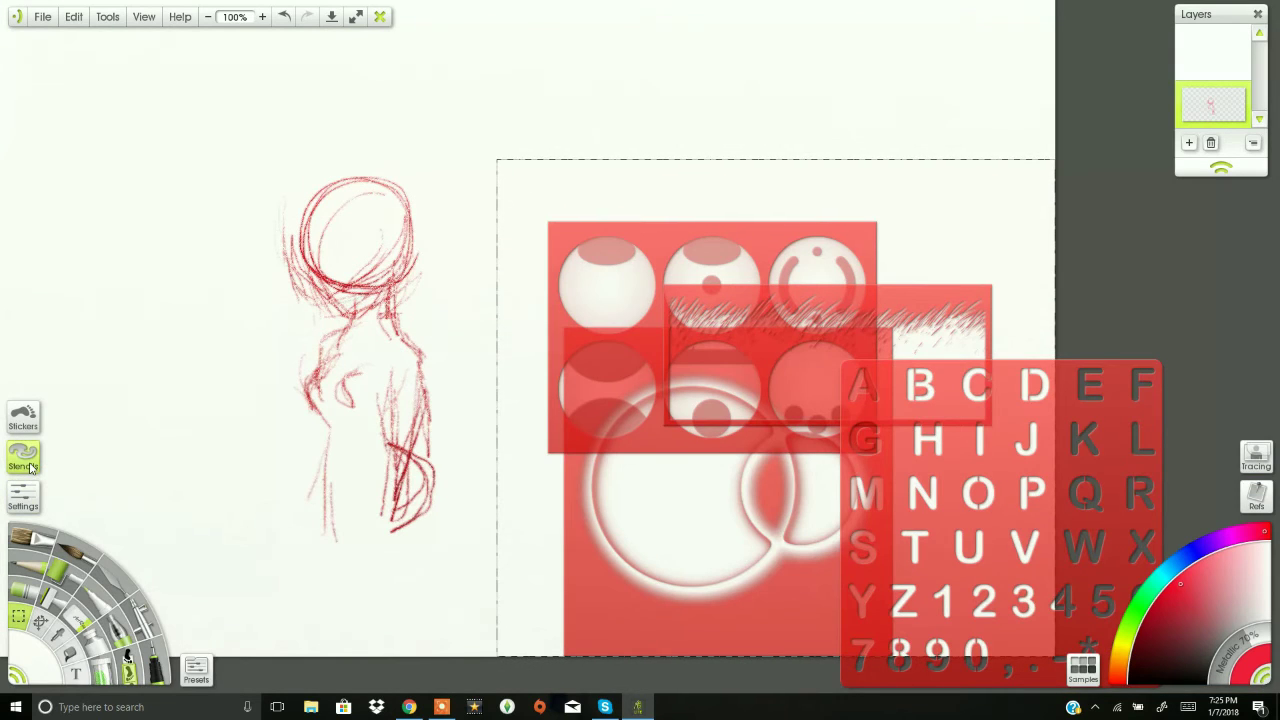
{"action": "left_click", "coordinate": [31, 467]}
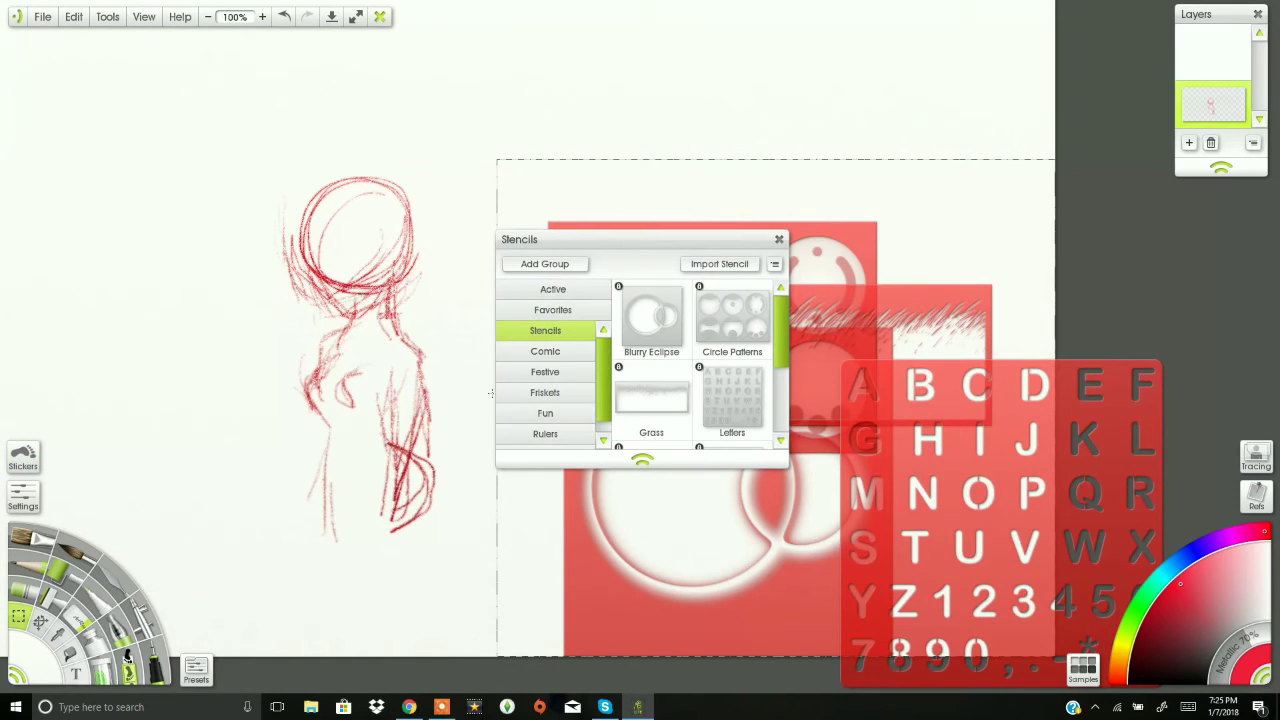
{"action": "left_click", "coordinate": [637, 320]}
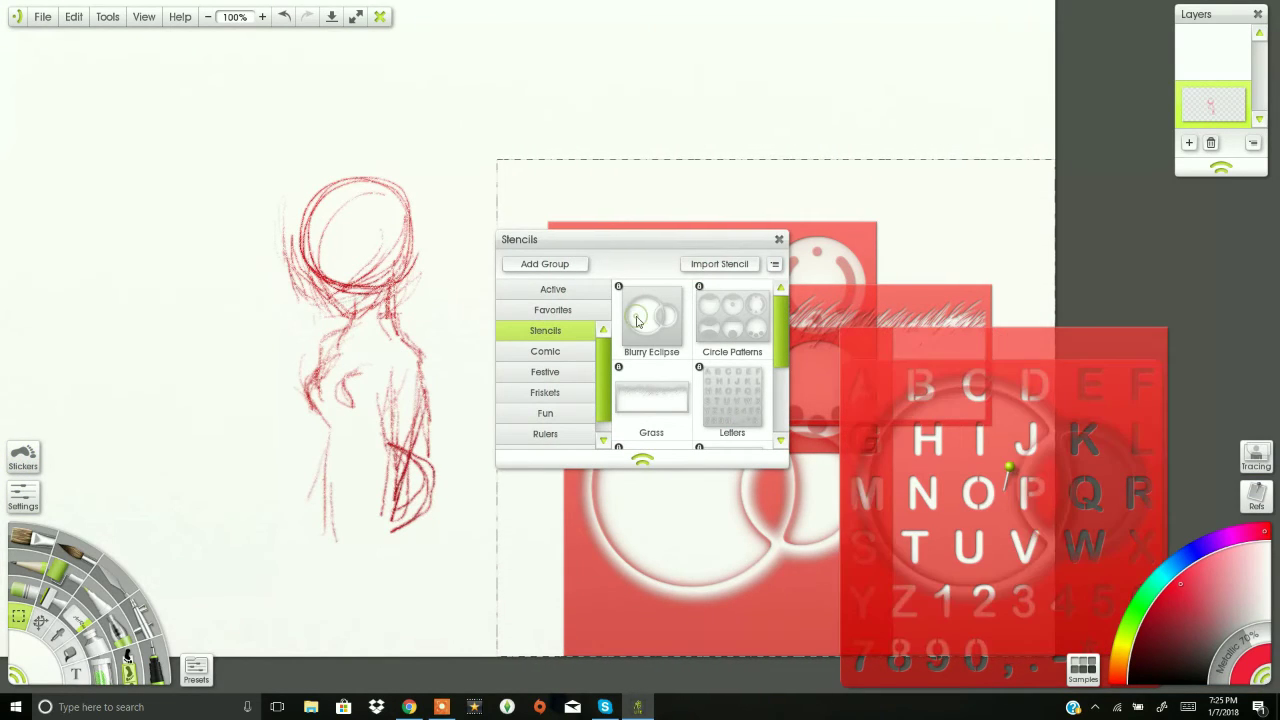
{"action": "left_click", "coordinate": [780, 241]}
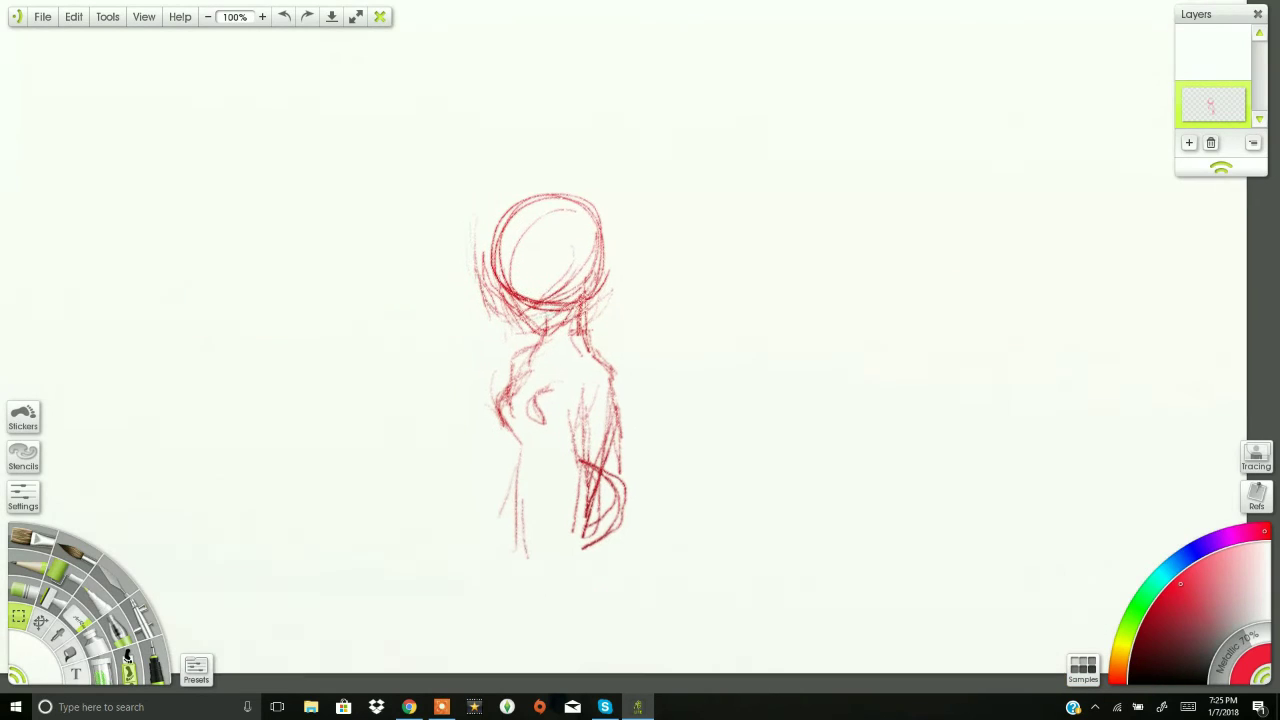
Select a rectangle around the figure's torso and set the background colour from the canvas menu
{"action": "left_click_drag", "start_coordinate": [465, 340], "coordinate": [670, 544]}
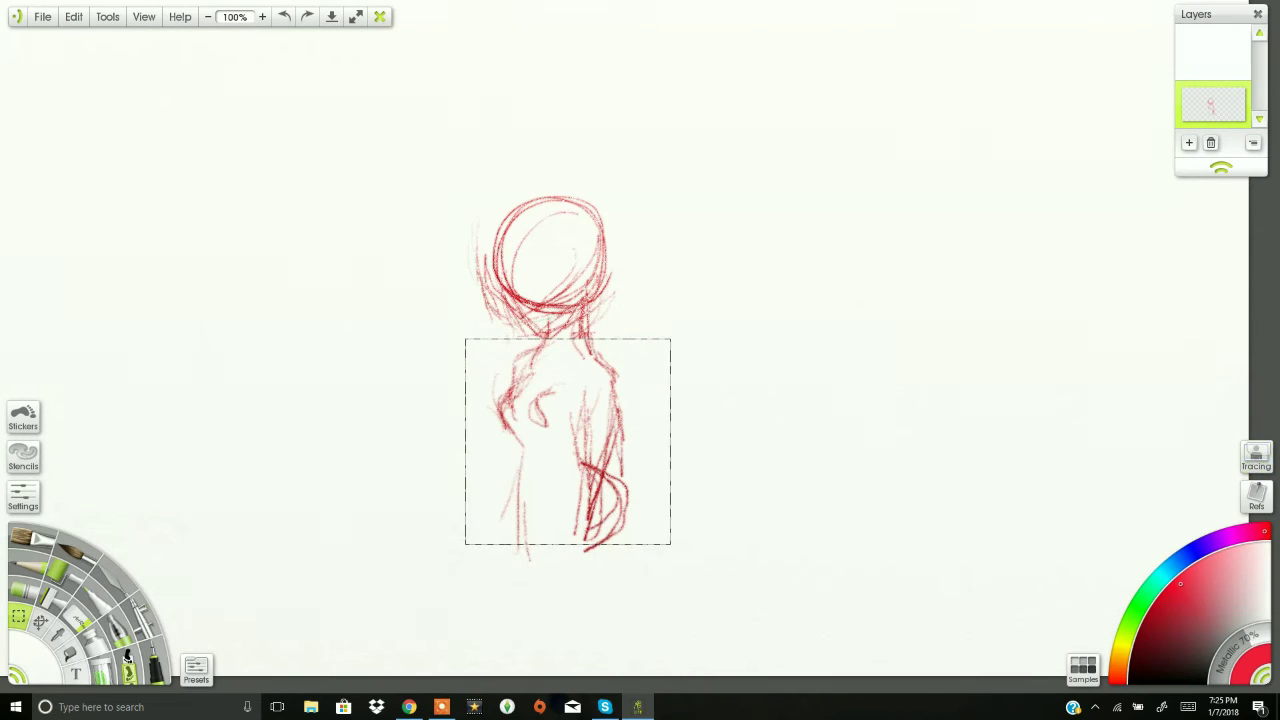
{"action": "right_click", "coordinate": [557, 497]}
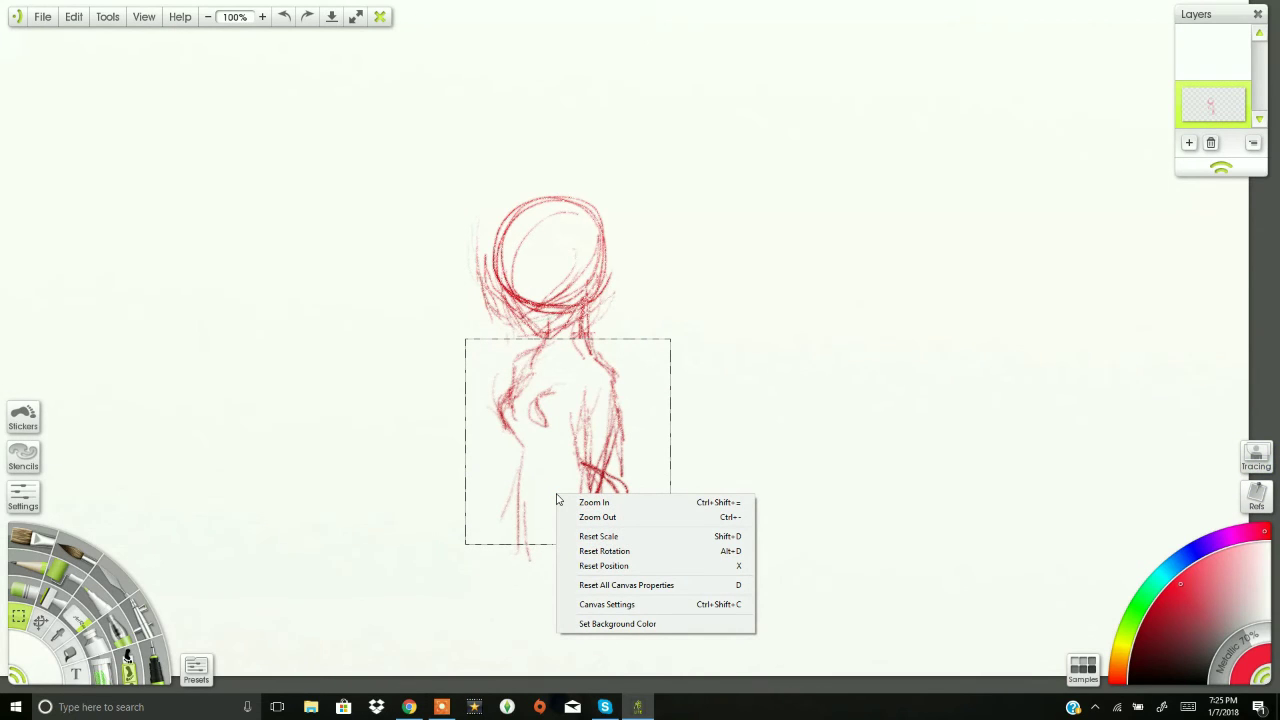
{"action": "left_click", "coordinate": [622, 624]}
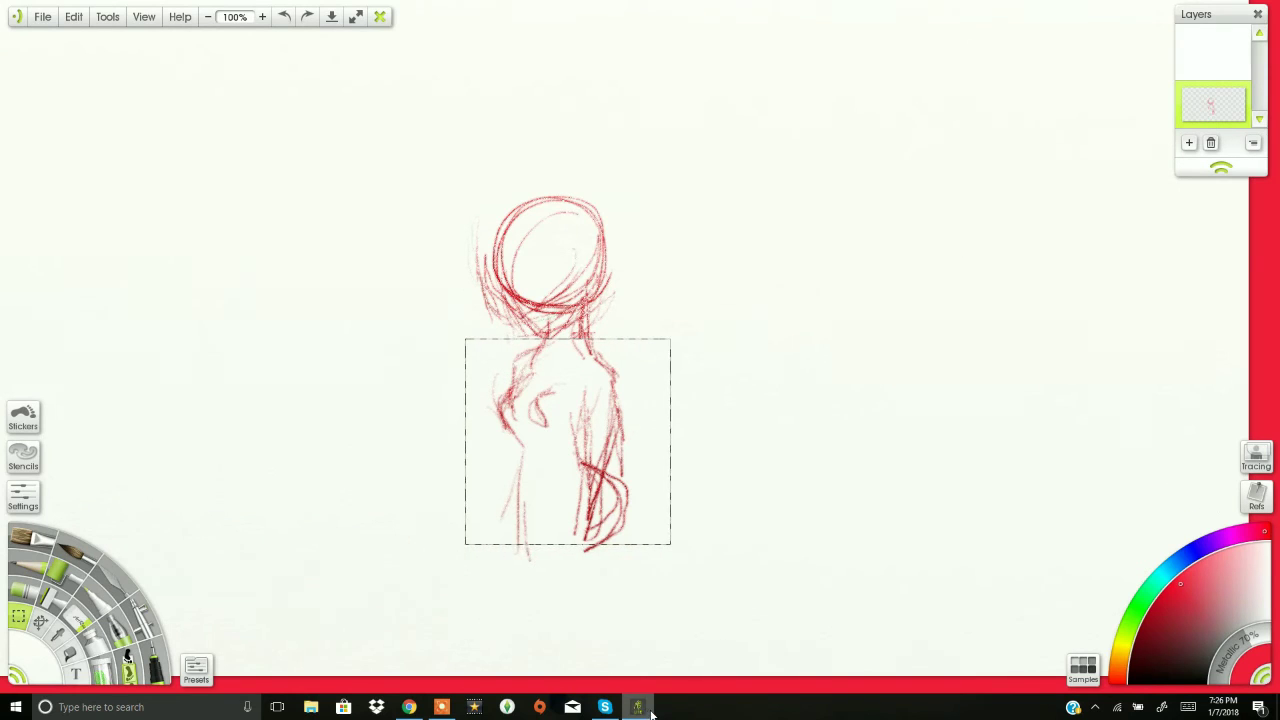
{"action": "mouse_move", "coordinate": [637, 707]}
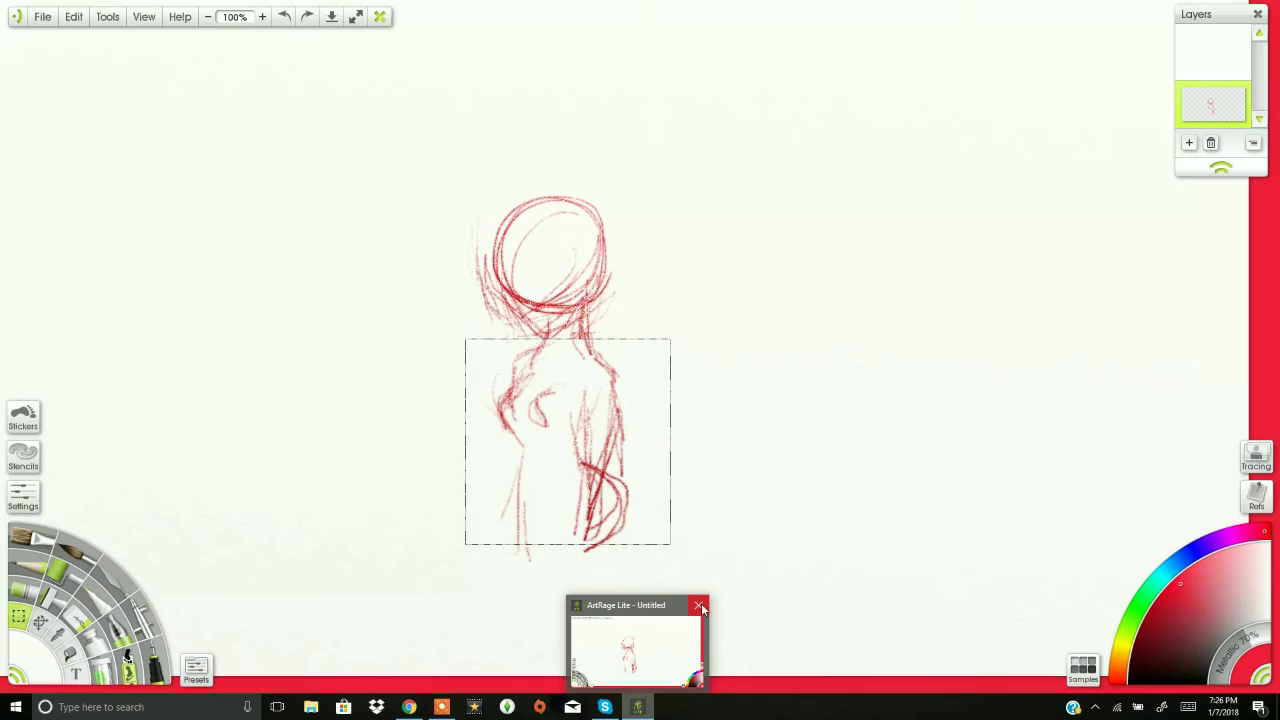
Clear the figure sketch, scribble a looping red thick-paint test stroke, then undo it
{"action": "left_click", "coordinate": [702, 608]}
{"action": "left_click", "coordinate": [120, 633]}
{"action": "left_click", "coordinate": [393, 405]}
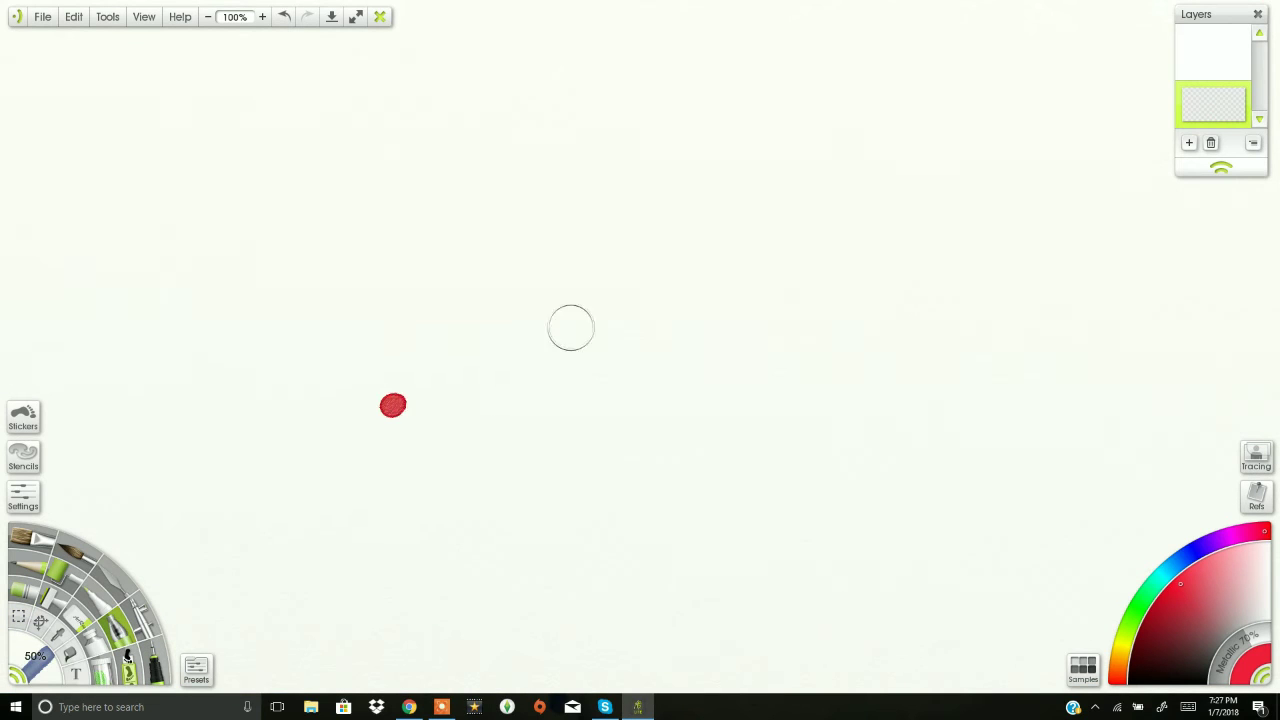
{"action": "left_click_drag", "start_coordinate": [571, 328], "coordinate": [923, 229]}
{"action": "mouse_move", "coordinate": [774, 283]}
{"action": "left_mouse_down"}
{"action": "mouse_move", "coordinate": [934, 154]}
{"action": "mouse_move", "coordinate": [746, 197]}
{"action": "mouse_move", "coordinate": [745, 245]}
{"action": "mouse_move", "coordinate": [837, 457]}
{"action": "mouse_move", "coordinate": [760, 483]}
{"action": "mouse_move", "coordinate": [720, 46]}
{"action": "mouse_move", "coordinate": [607, 620]}
{"action": "mouse_move", "coordinate": [1134, 314]}
{"action": "mouse_move", "coordinate": [198, 671]}
{"action": "left_mouse_up"}
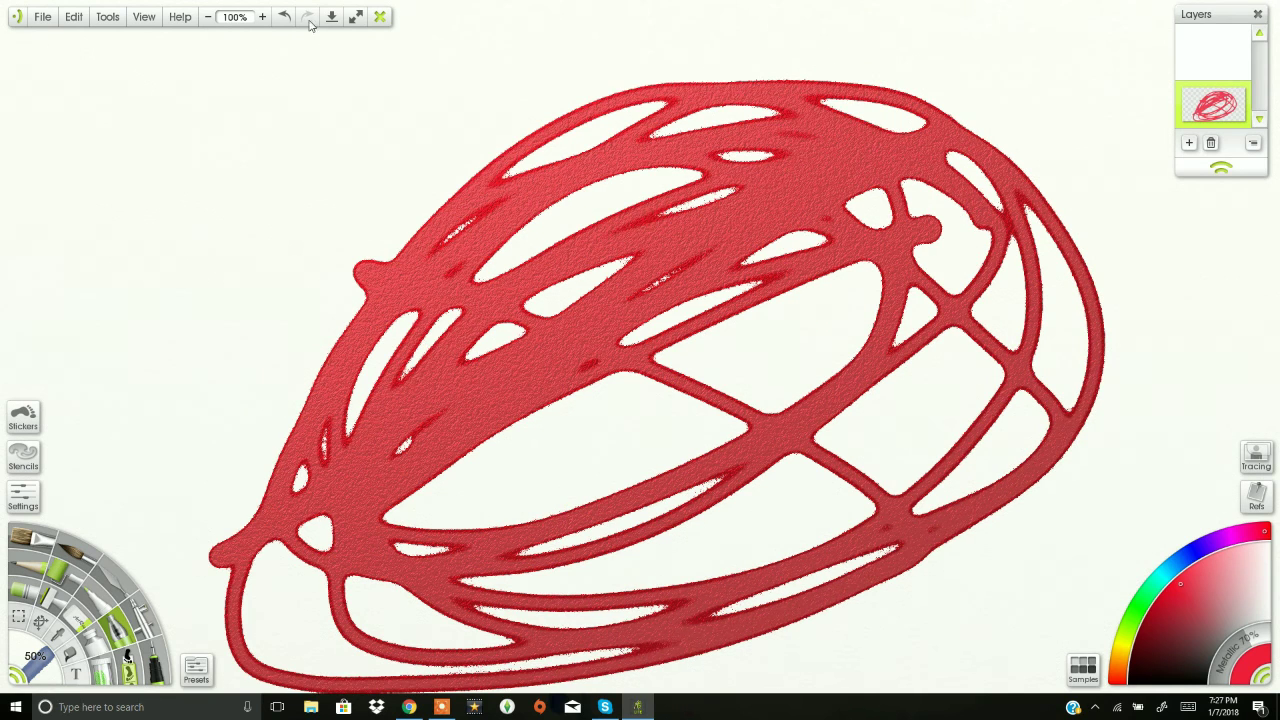
{"action": "left_click", "coordinate": [287, 14]}
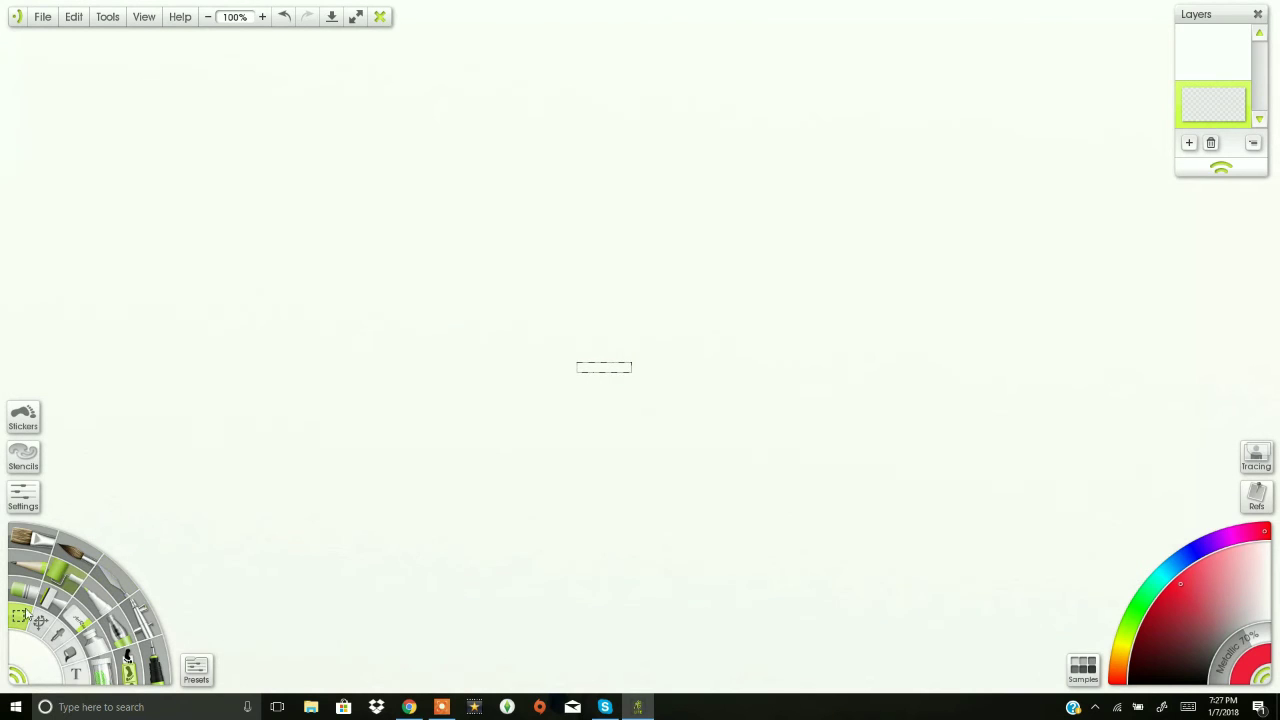
Paint the big thick red circle with its star, and sketch a cat below it
{"action": "left_click", "coordinate": [118, 627]}
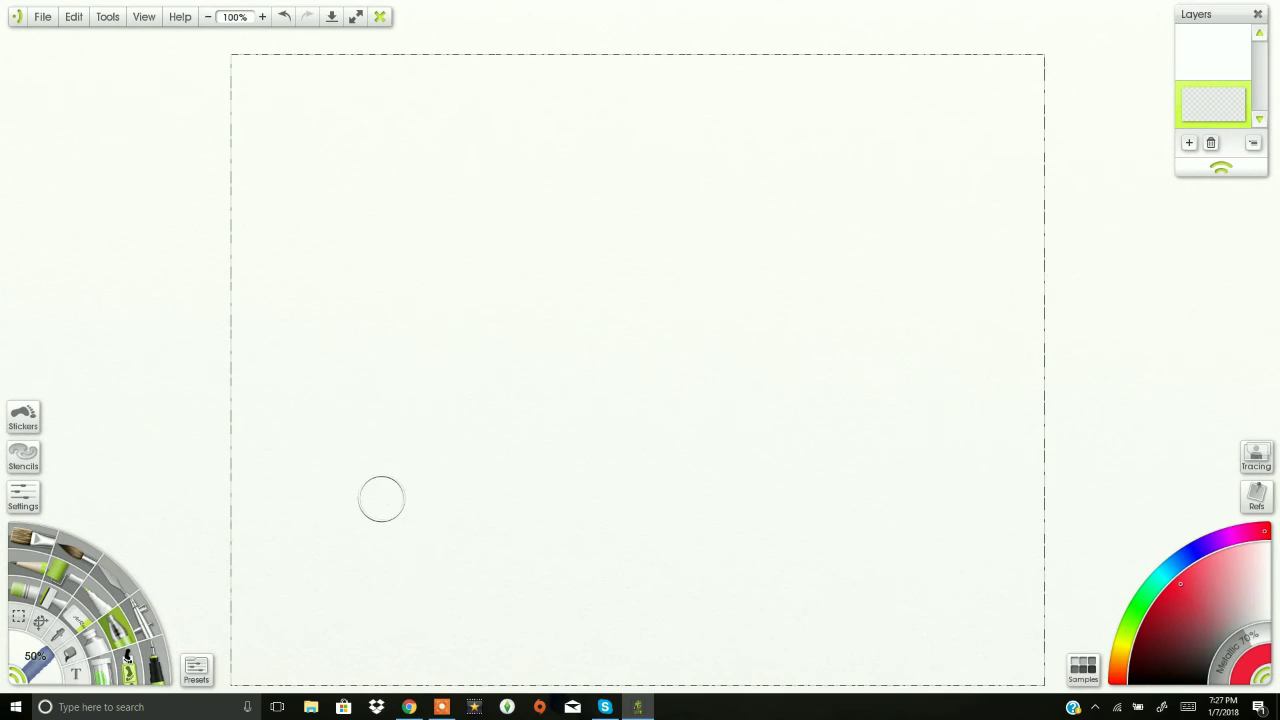
{"action": "mouse_move", "coordinate": [779, 192]}
{"action": "left_mouse_down"}
{"action": "mouse_move", "coordinate": [700, 168]}
{"action": "mouse_move", "coordinate": [793, 225]}
{"action": "left_mouse_up"}
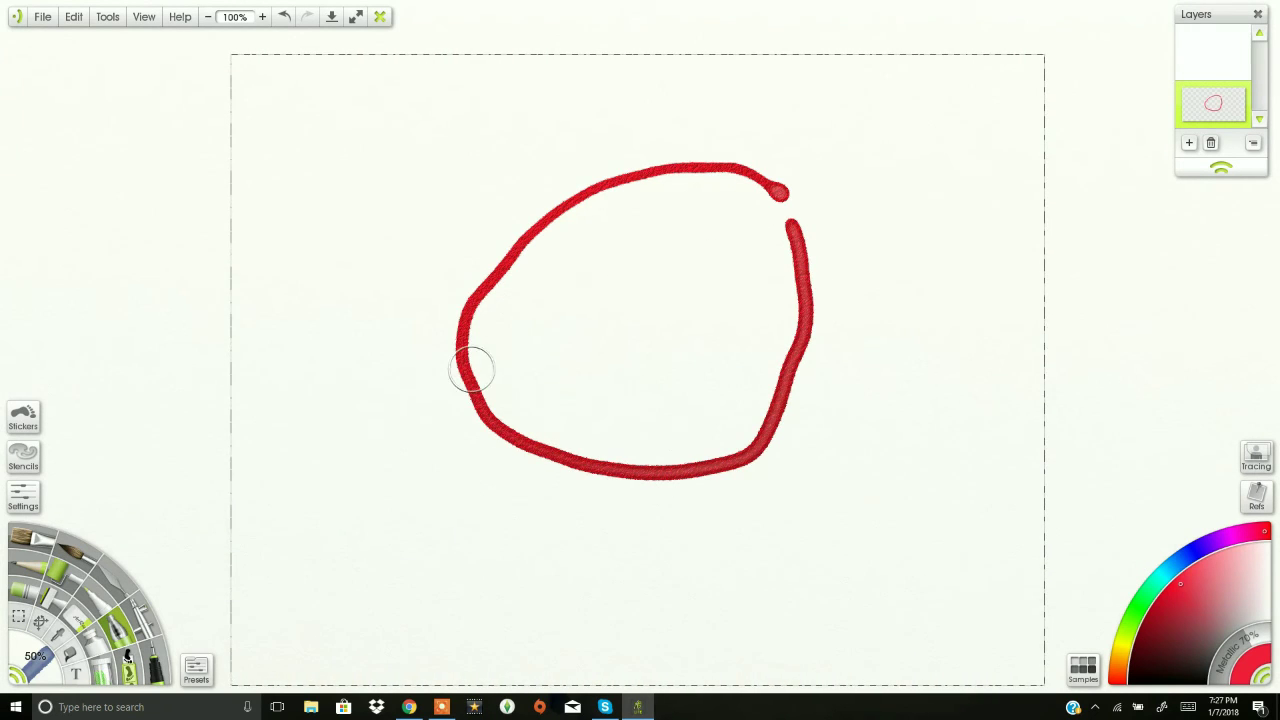
{"action": "left_click_drag", "start_coordinate": [726, 516], "coordinate": [733, 493]}
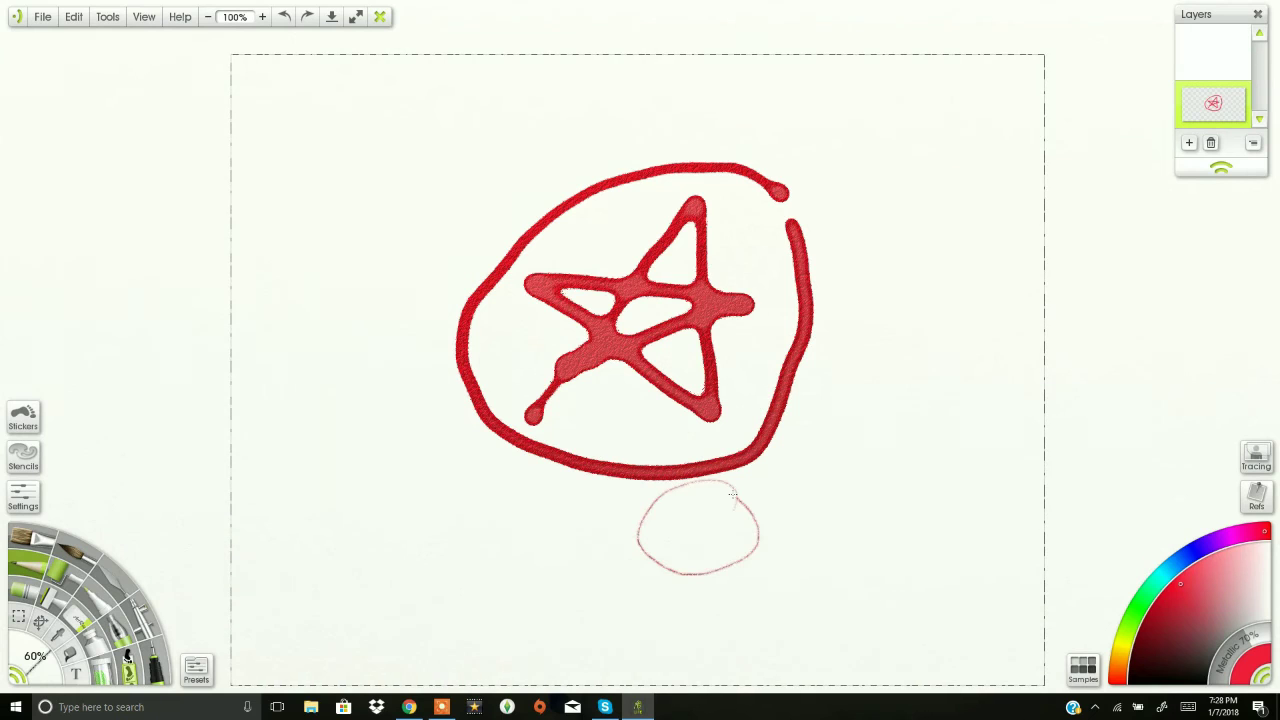
{"action": "mouse_move", "coordinate": [642, 512]}
{"action": "left_mouse_down"}
{"action": "mouse_move", "coordinate": [686, 466]}
{"action": "mouse_move", "coordinate": [414, 442]}
{"action": "mouse_move", "coordinate": [488, 520]}
{"action": "mouse_move", "coordinate": [624, 532]}
{"action": "left_mouse_up"}
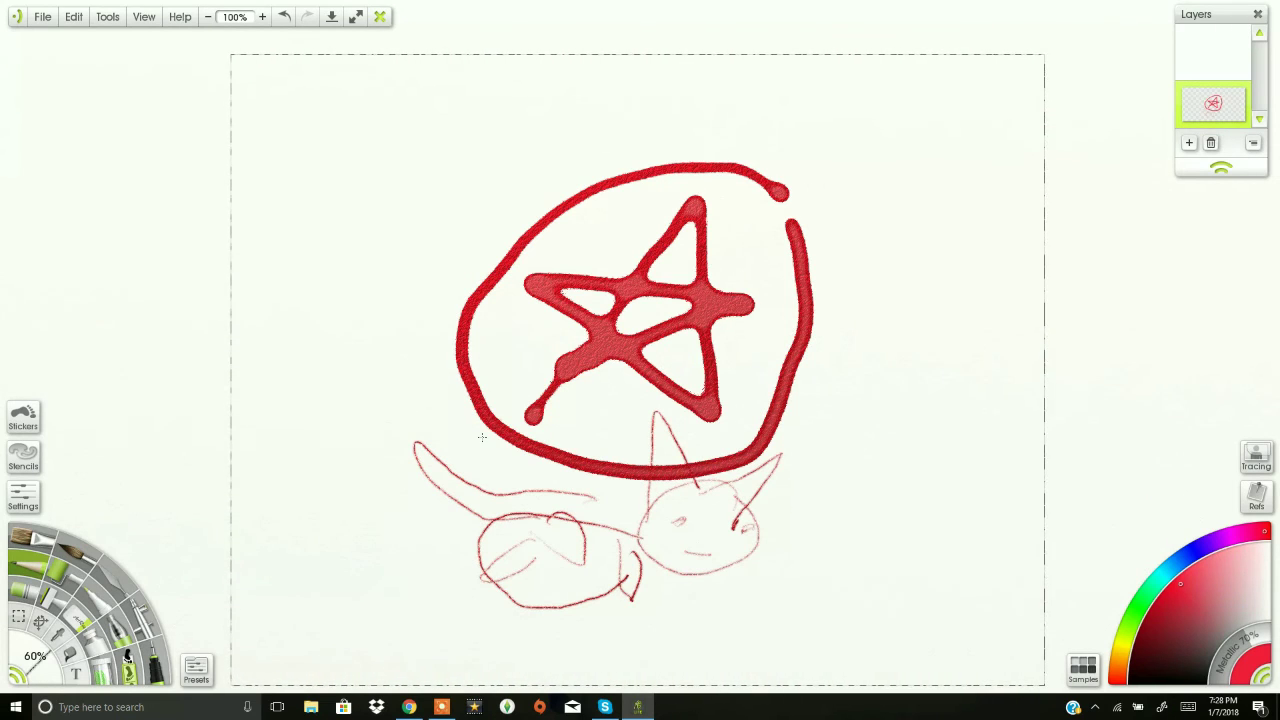
Doodle figures on the left and right sides of the circle
{"action": "left_click_drag", "start_coordinate": [414, 270], "coordinate": [488, 260]}
{"action": "mouse_move", "coordinate": [438, 216]}
{"action": "left_mouse_down"}
{"action": "mouse_move", "coordinate": [432, 304]}
{"action": "mouse_move", "coordinate": [460, 306]}
{"action": "left_mouse_up"}
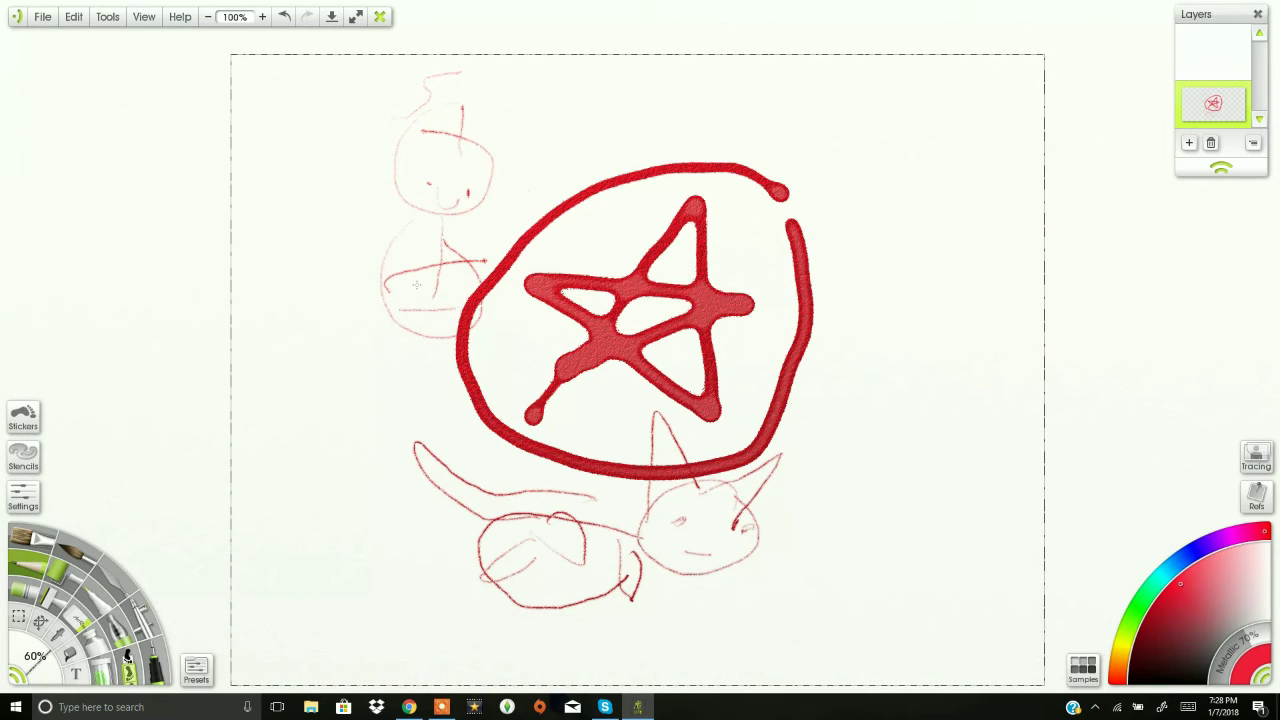
{"action": "left_click_drag", "start_coordinate": [448, 242], "coordinate": [480, 284]}
{"action": "left_click_drag", "start_coordinate": [820, 320], "coordinate": [1018, 354]}
{"action": "left_click_drag", "start_coordinate": [856, 274], "coordinate": [827, 328]}
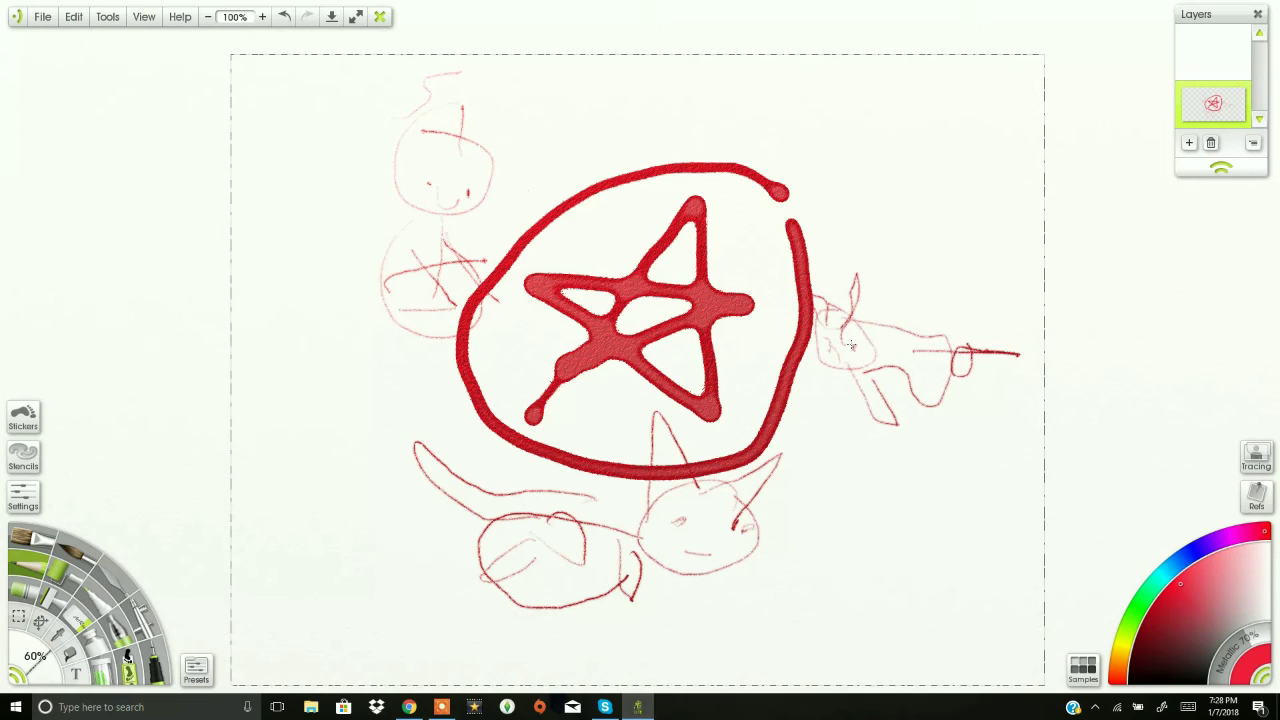
{"action": "mouse_move", "coordinate": [862, 358]}
{"action": "left_mouse_down"}
{"action": "mouse_move", "coordinate": [918, 346]}
{"action": "mouse_move", "coordinate": [930, 328]}
{"action": "left_mouse_up"}
{"action": "left_click_drag", "start_coordinate": [956, 420], "coordinate": [944, 392]}
Sketch a small looped creature at lower right and arched doodles above the circle
{"action": "mouse_move", "coordinate": [786, 458]}
{"action": "left_mouse_down"}
{"action": "mouse_move", "coordinate": [856, 498]}
{"action": "mouse_move", "coordinate": [811, 500]}
{"action": "mouse_move", "coordinate": [858, 535]}
{"action": "left_mouse_up"}
{"action": "left_click_drag", "start_coordinate": [862, 482], "coordinate": [880, 515]}
{"action": "mouse_move", "coordinate": [625, 160]}
{"action": "left_mouse_down"}
{"action": "mouse_move", "coordinate": [660, 95]}
{"action": "mouse_move", "coordinate": [705, 155]}
{"action": "mouse_move", "coordinate": [765, 170]}
{"action": "left_mouse_up"}
{"action": "mouse_move", "coordinate": [620, 142]}
{"action": "left_mouse_down"}
{"action": "mouse_move", "coordinate": [700, 130]}
{"action": "mouse_move", "coordinate": [745, 206]}
{"action": "left_mouse_up"}
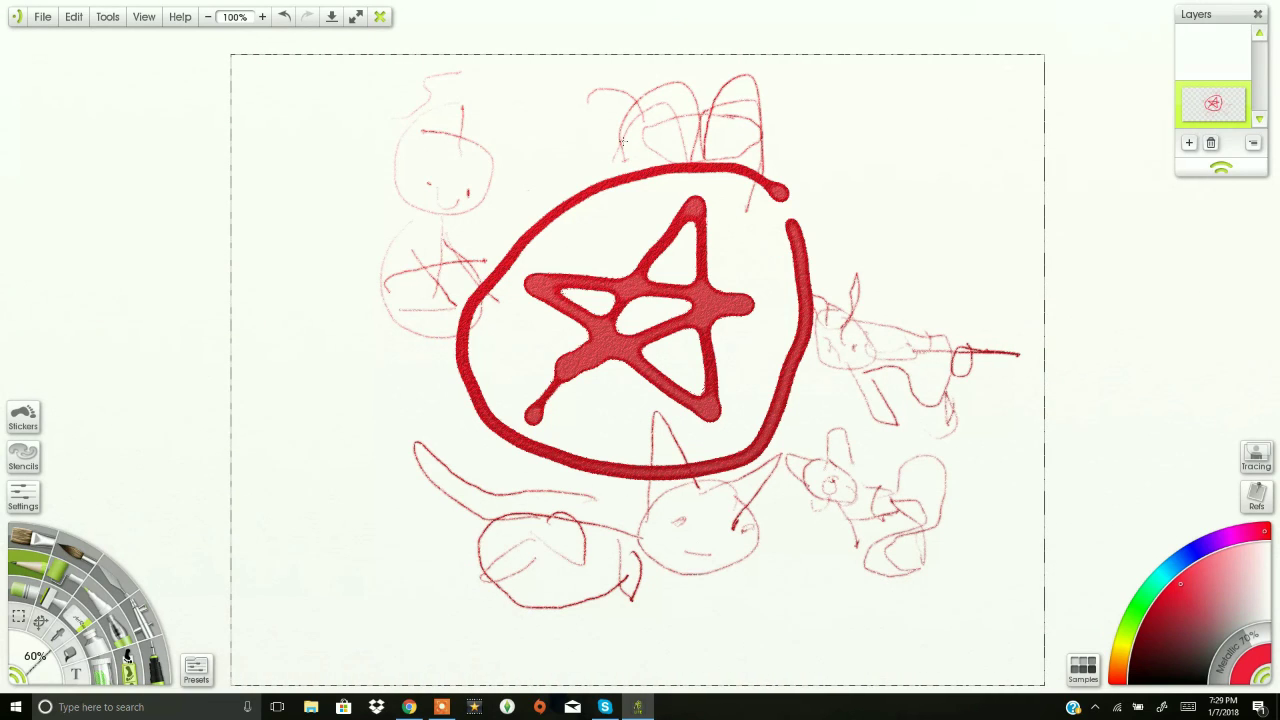
{"action": "mouse_move", "coordinate": [630, 157]}
{"action": "left_mouse_down"}
{"action": "mouse_move", "coordinate": [640, 105]}
{"action": "mouse_move", "coordinate": [688, 160]}
{"action": "mouse_move", "coordinate": [730, 174]}
{"action": "left_mouse_up"}
{"action": "left_click_drag", "start_coordinate": [735, 114], "coordinate": [750, 162]}
Undo trial Oil Brush scribbles over the star, leaving the artwork unchanged, then bring up the File menu
{"action": "left_click", "coordinate": [36, 540]}
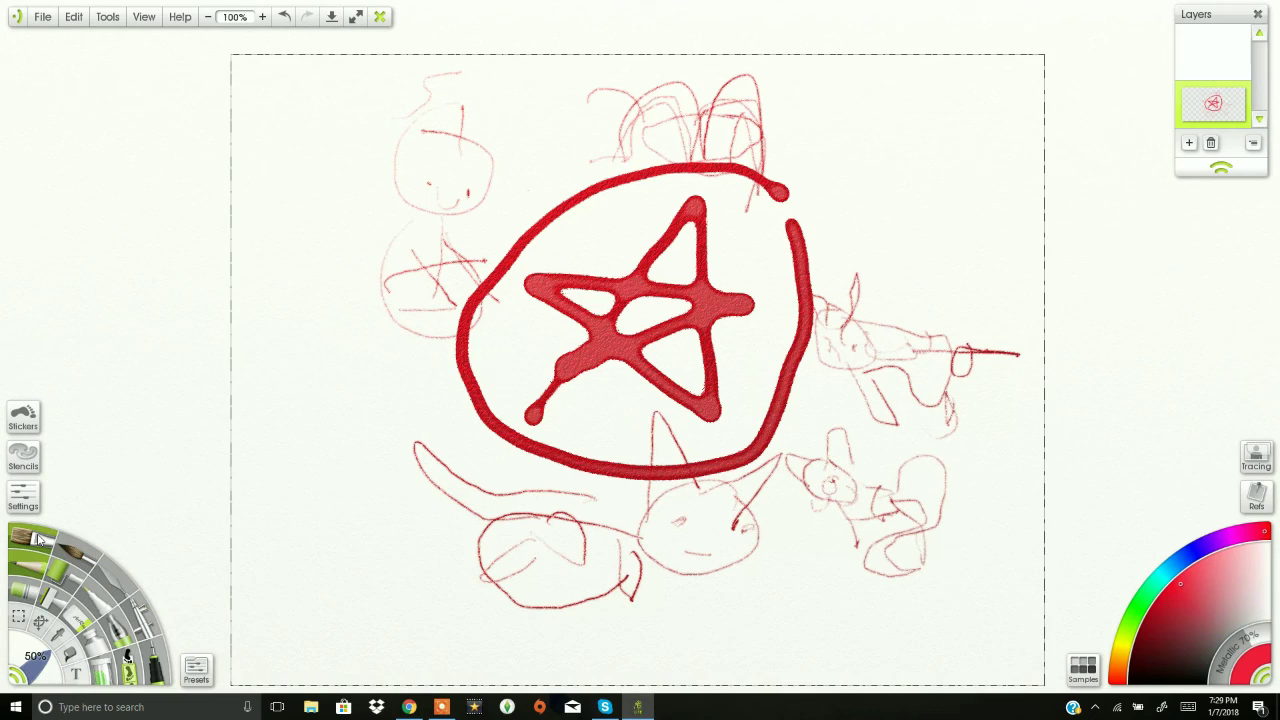
{"action": "mouse_move", "coordinate": [985, 60]}
{"action": "left_mouse_down"}
{"action": "mouse_move", "coordinate": [988, 180]}
{"action": "mouse_move", "coordinate": [690, 60]}
{"action": "left_mouse_up"}
{"action": "left_click_drag", "start_coordinate": [543, 57], "coordinate": [665, 200]}
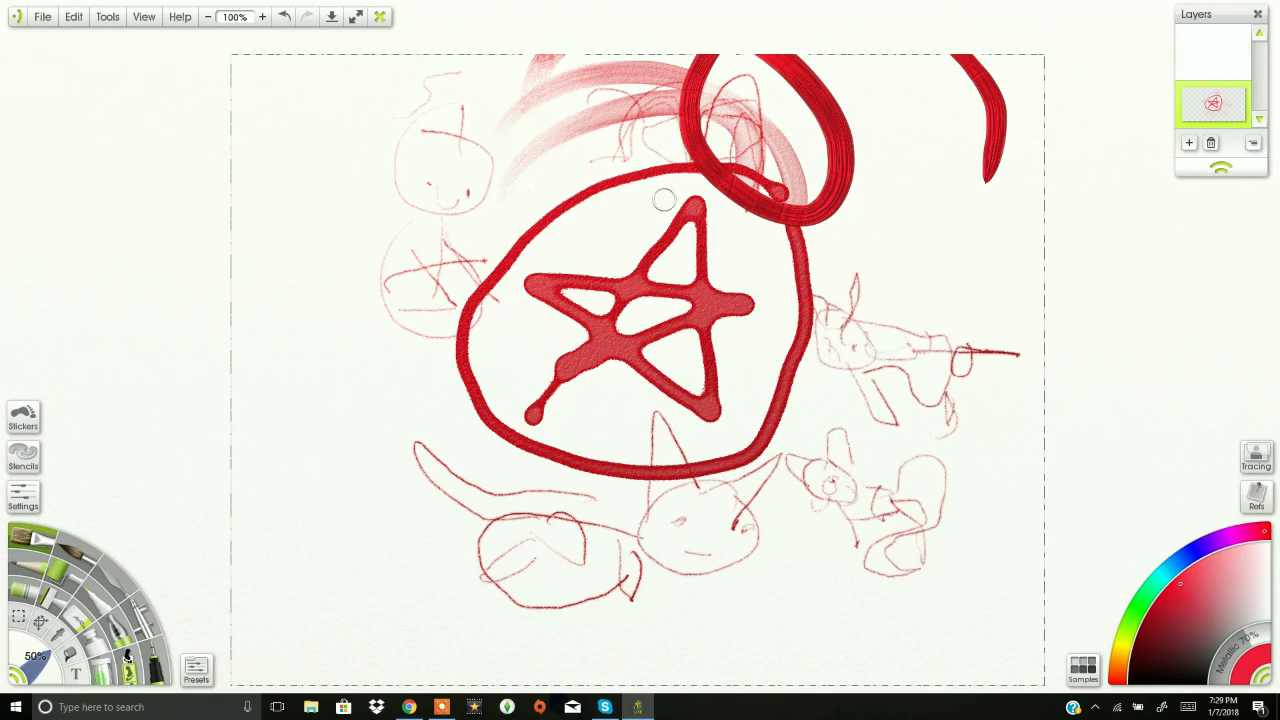
{"action": "left_click_drag", "start_coordinate": [543, 319], "coordinate": [660, 434]}
{"action": "left_click_drag", "start_coordinate": [370, 400], "coordinate": [930, 425]}
{"action": "left_click_drag", "start_coordinate": [420, 440], "coordinate": [580, 386]}
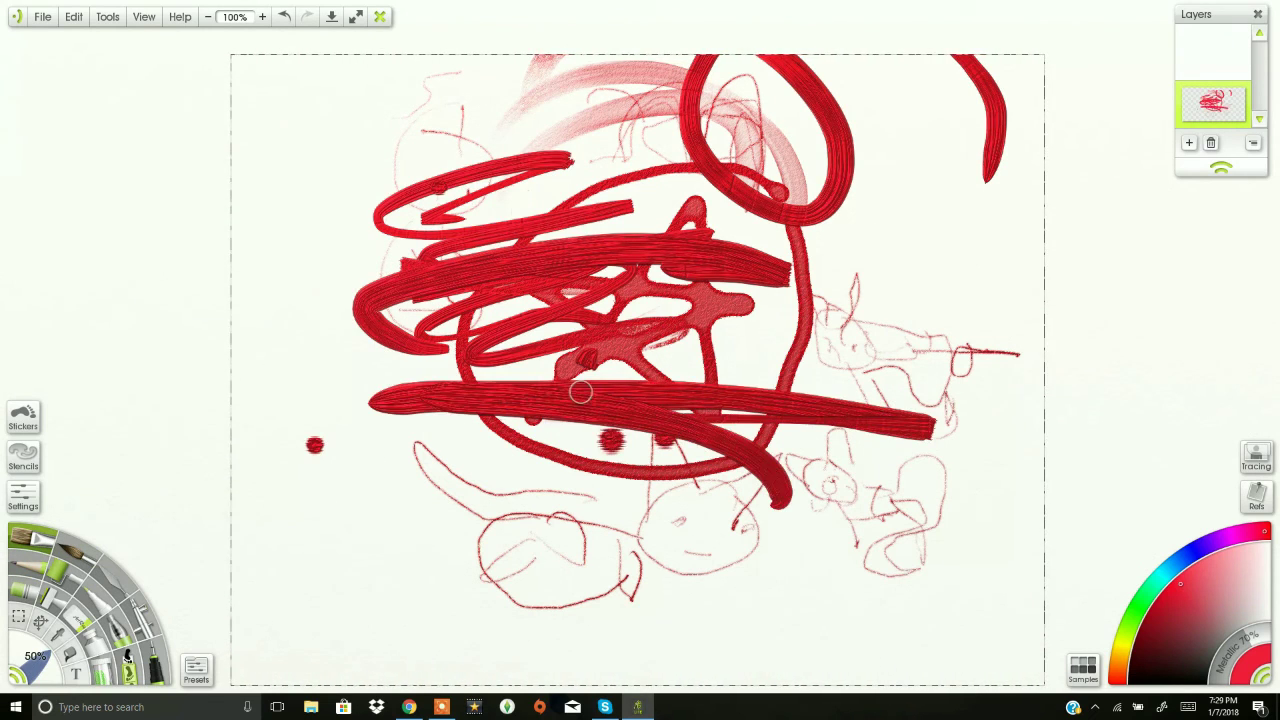
{"action": "key", "text": "ctrl+z"}
{"action": "key", "text": "ctrl+z"}
{"action": "key", "text": "ctrl+z"}
{"action": "mouse_move", "coordinate": [1212, 103]}
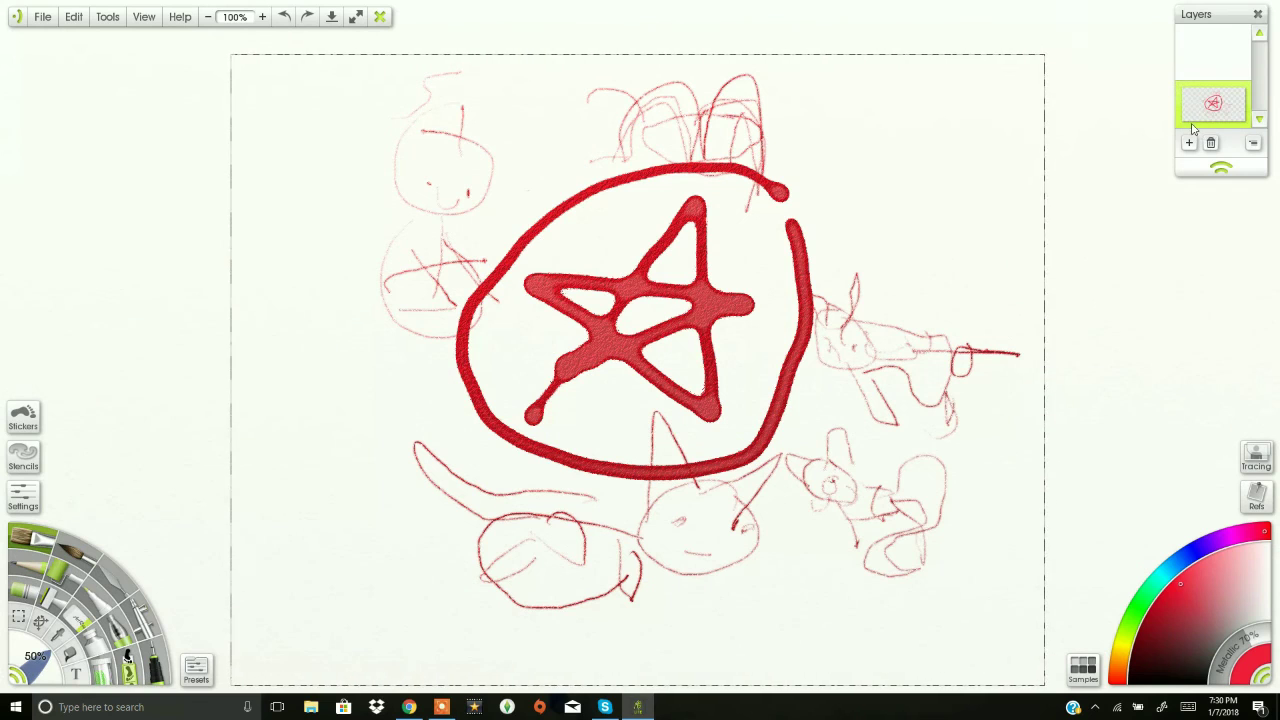
{"action": "left_click", "coordinate": [42, 16]}
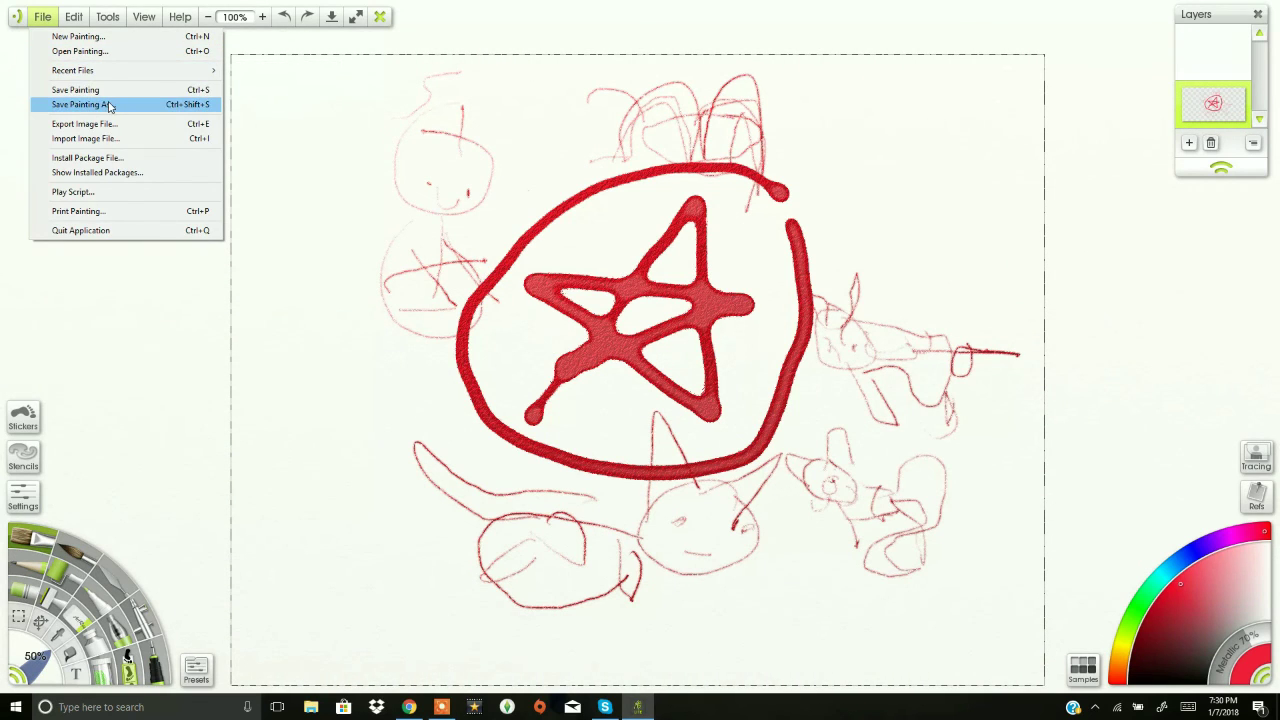
Choose Save Painting As and start typing a new file name
{"action": "left_click", "coordinate": [106, 104]}
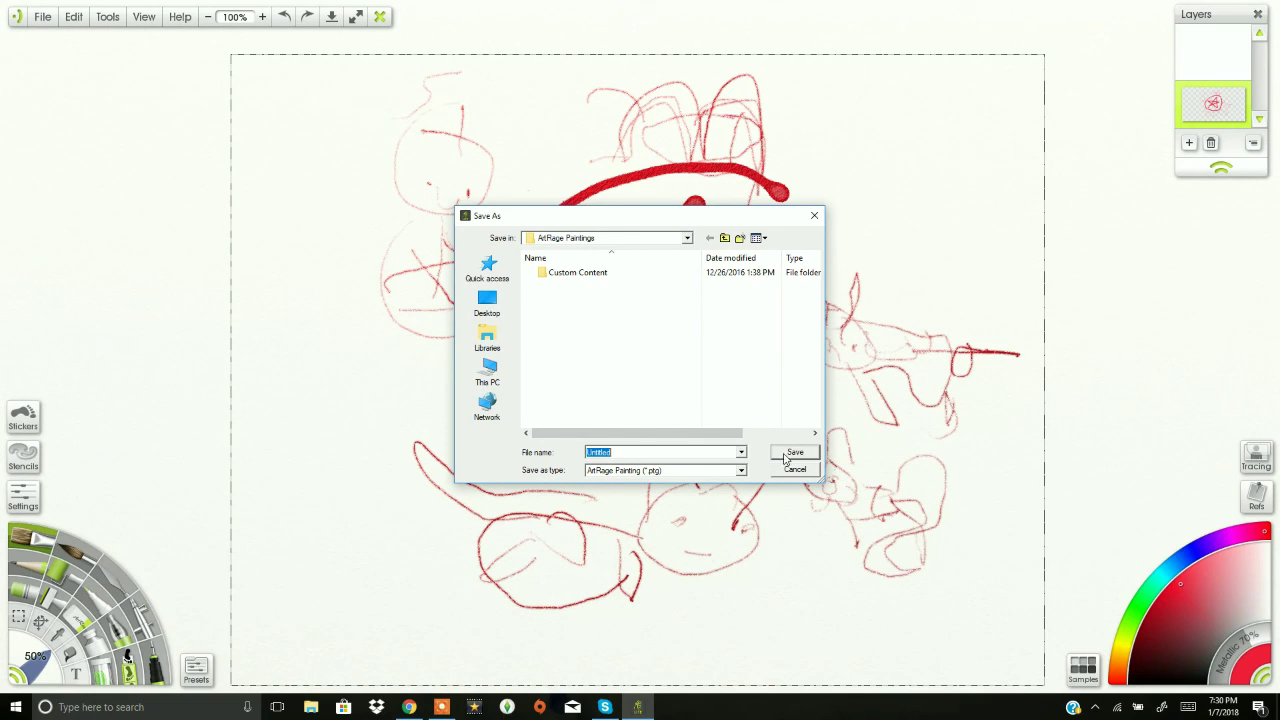
{"action": "type", "text": "satan's assho"}
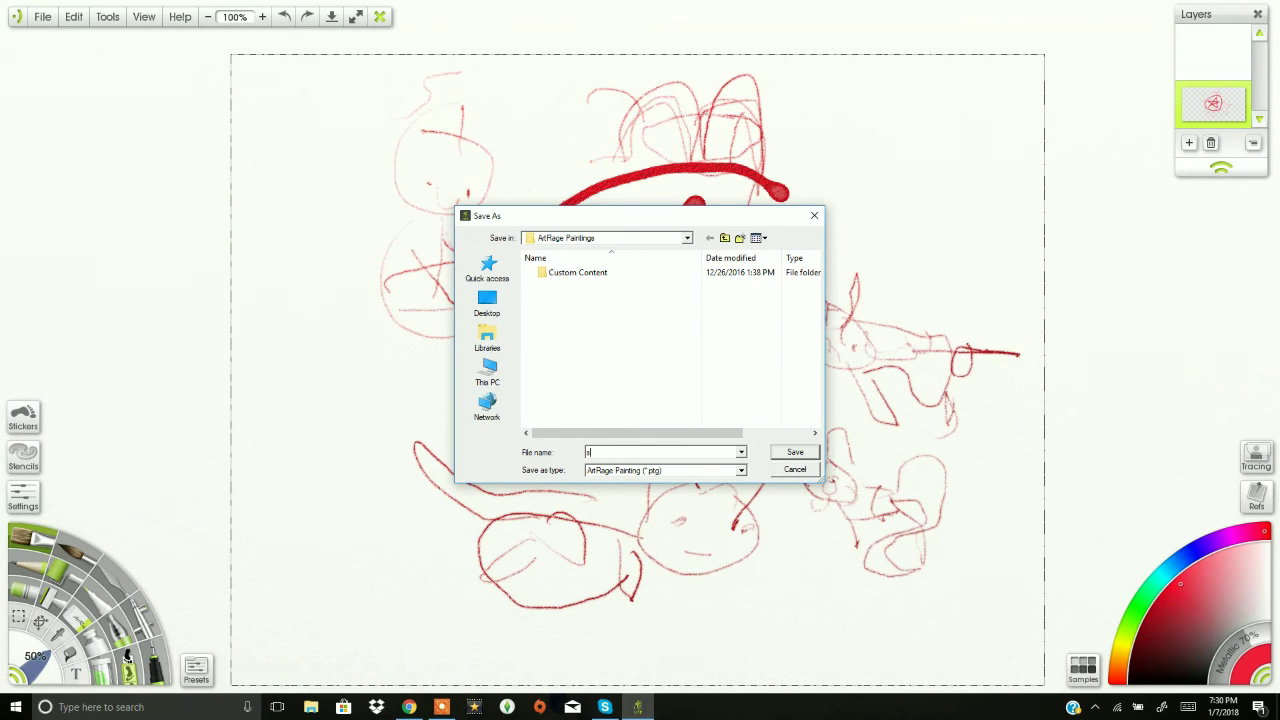